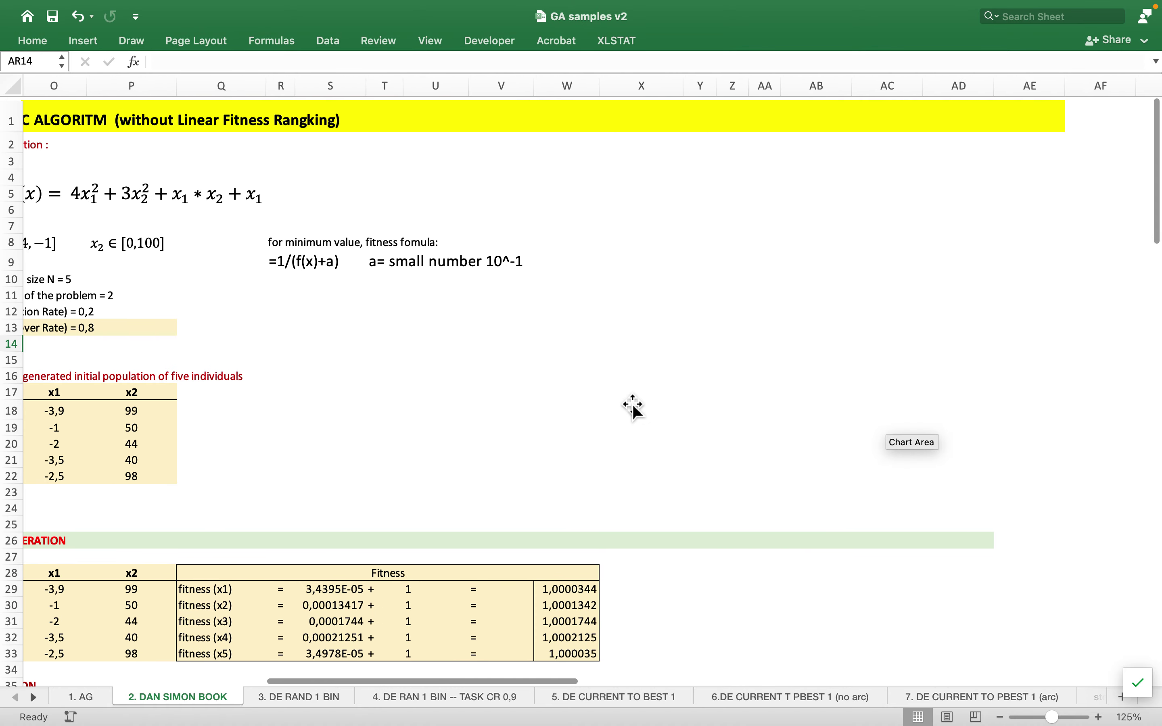
- Examine the binary-coded worked example and the genetic algorithm section without linear fitness ranking on the Dan Simon Book sheet
scroll(634, 408, right, 1)
scroll(633, 409, down, 1)
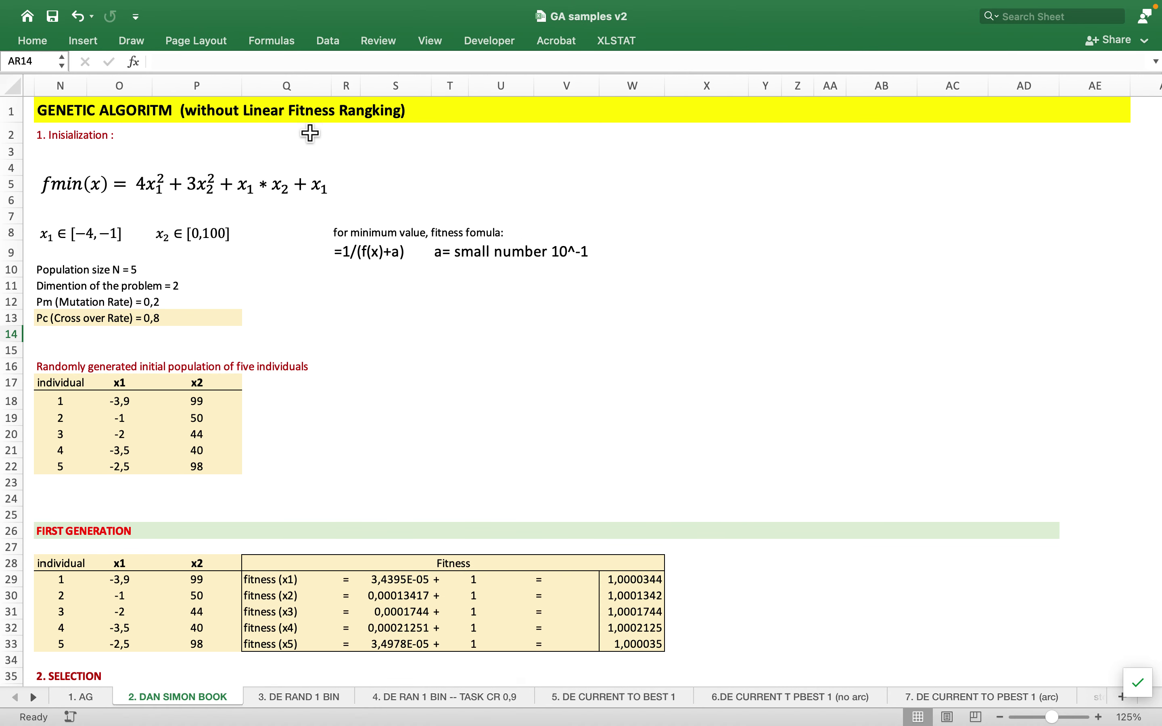
scroll(346, 150, left, 15)
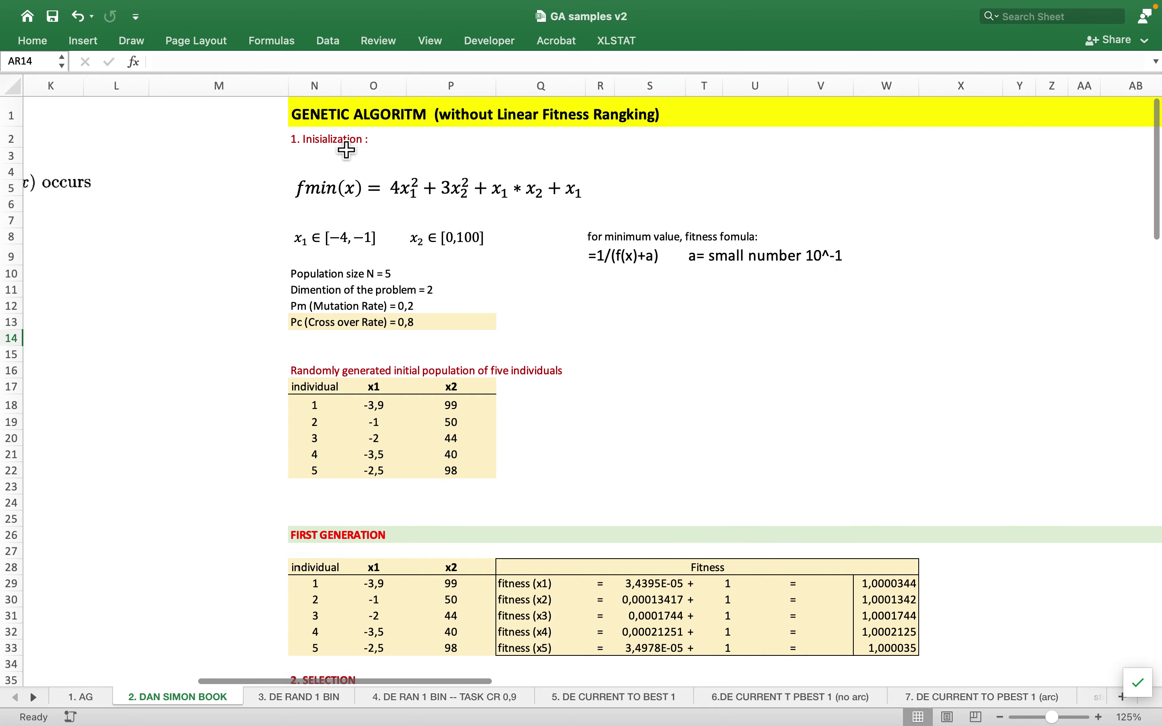
scroll(346, 151, down, 3)
scroll(347, 151, down, 10)
scroll(346, 150, right, 1)
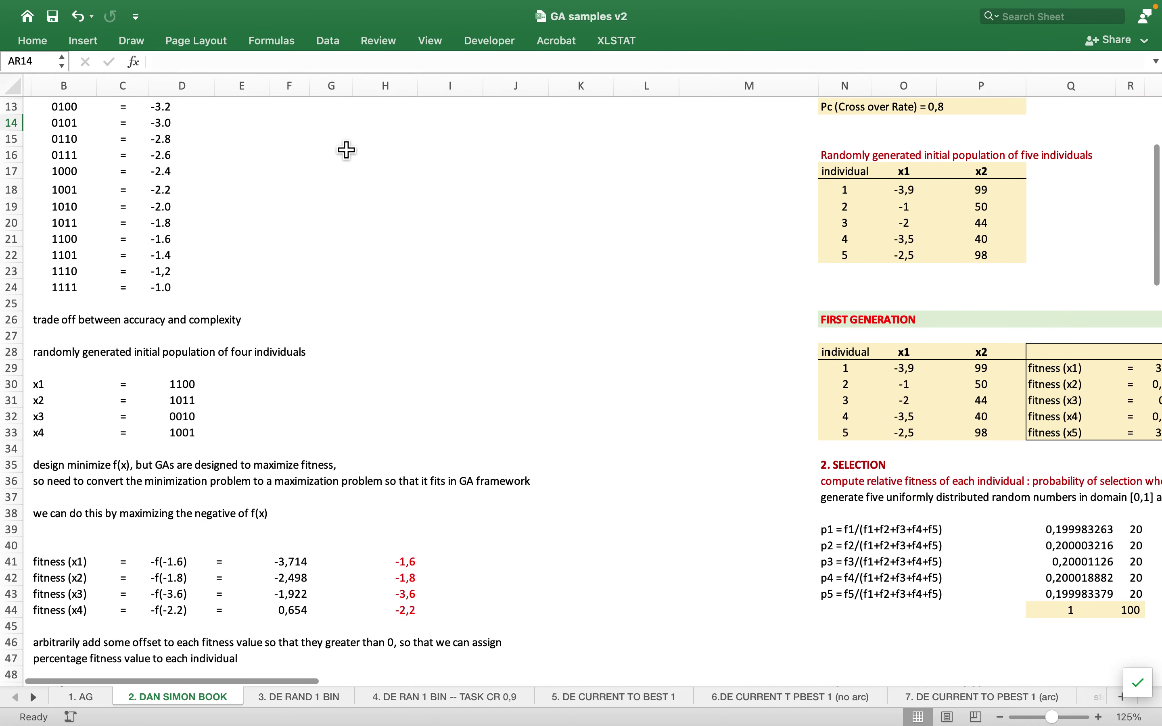
scroll(346, 151, down, 1)
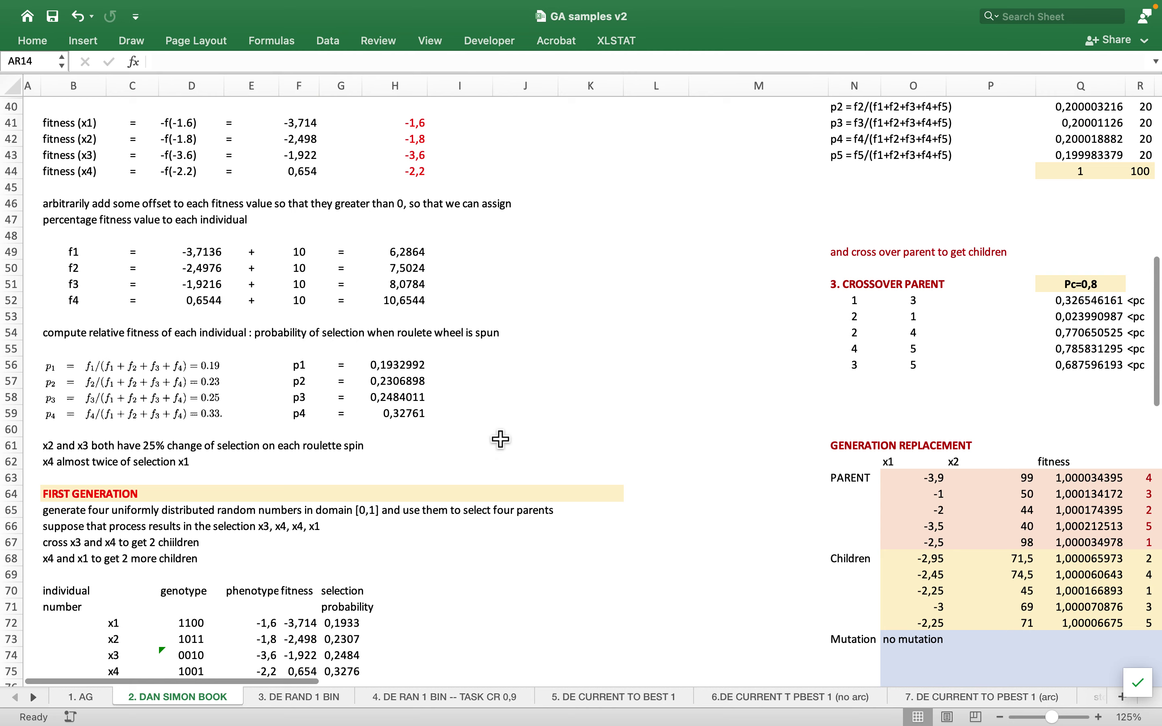
scroll(504, 444, down, 5)
click(571, 439)
ctrl+scroll(572, 439, down, 10)
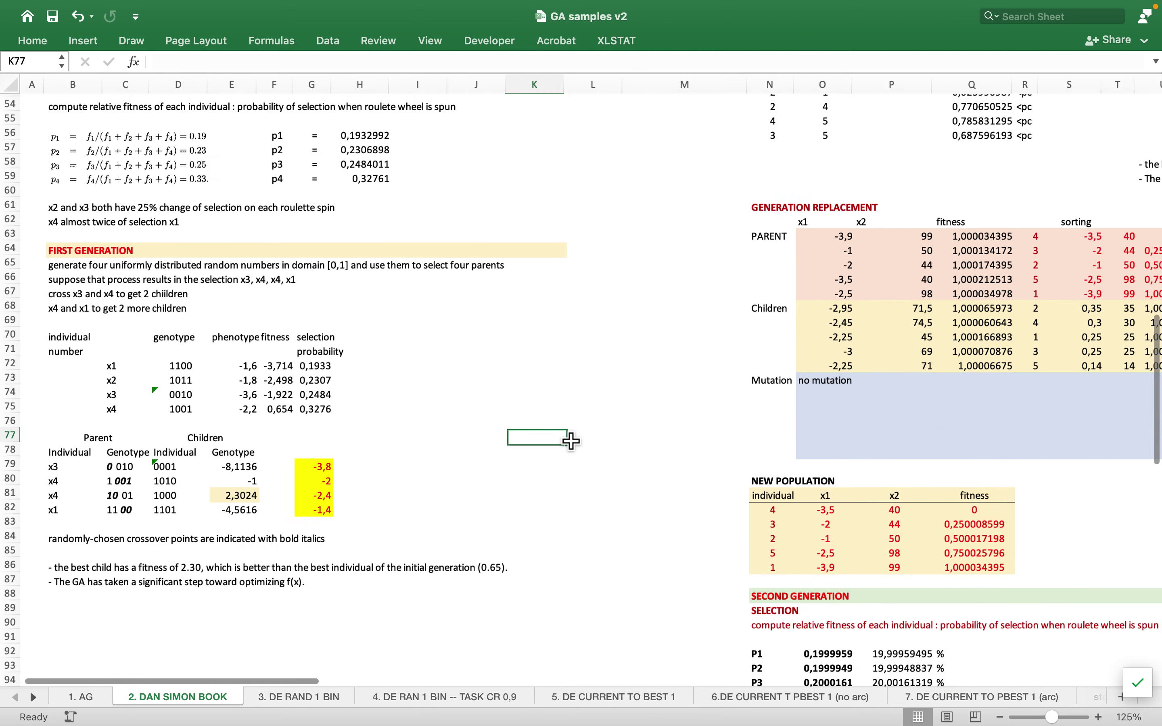
scroll(571, 441, up, 10)
scroll(570, 441, right, 1)
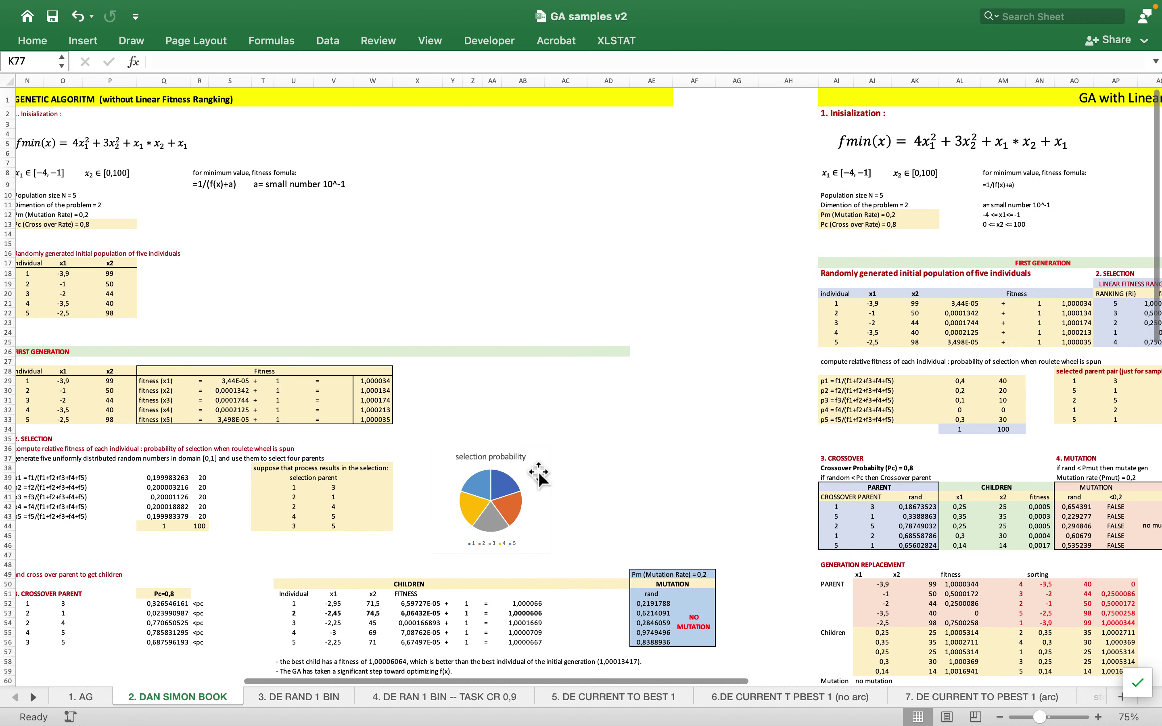
- Inspect the selection probabilities in Q39:Q43 and their percentages in R39:R43 alongside the selection probability chart
ctrl+scroll(529, 485, up, 5)
ctrl+scroll(529, 484, up, 6)
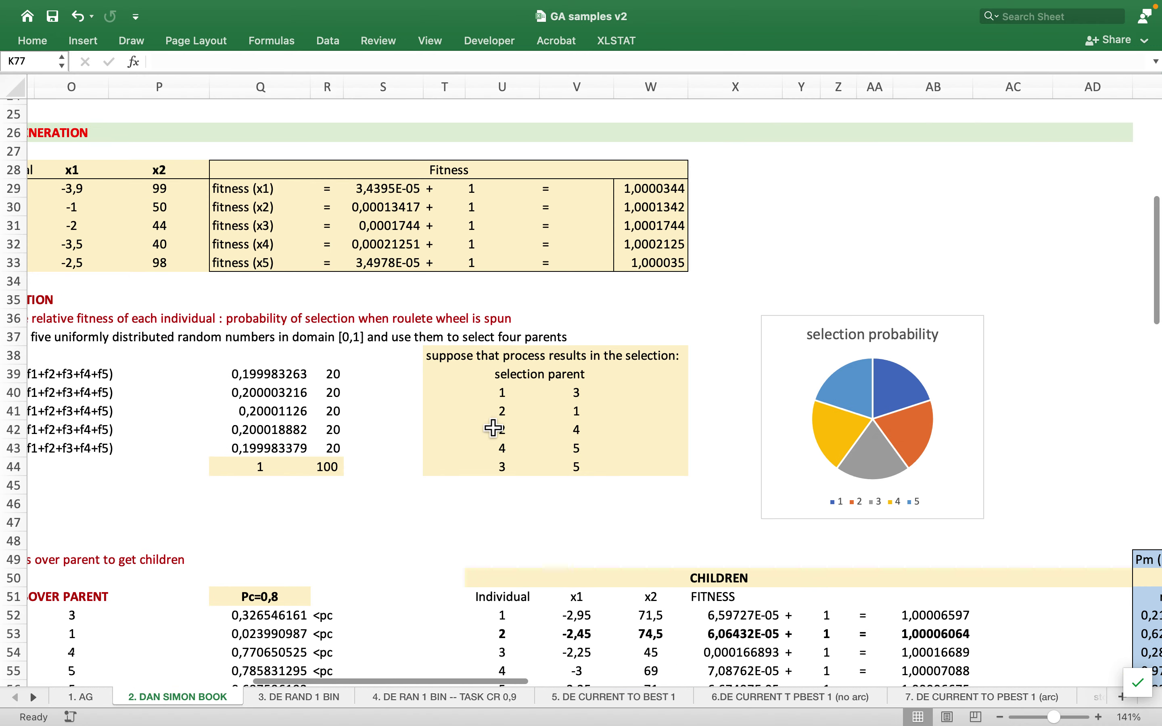
click(337, 378)
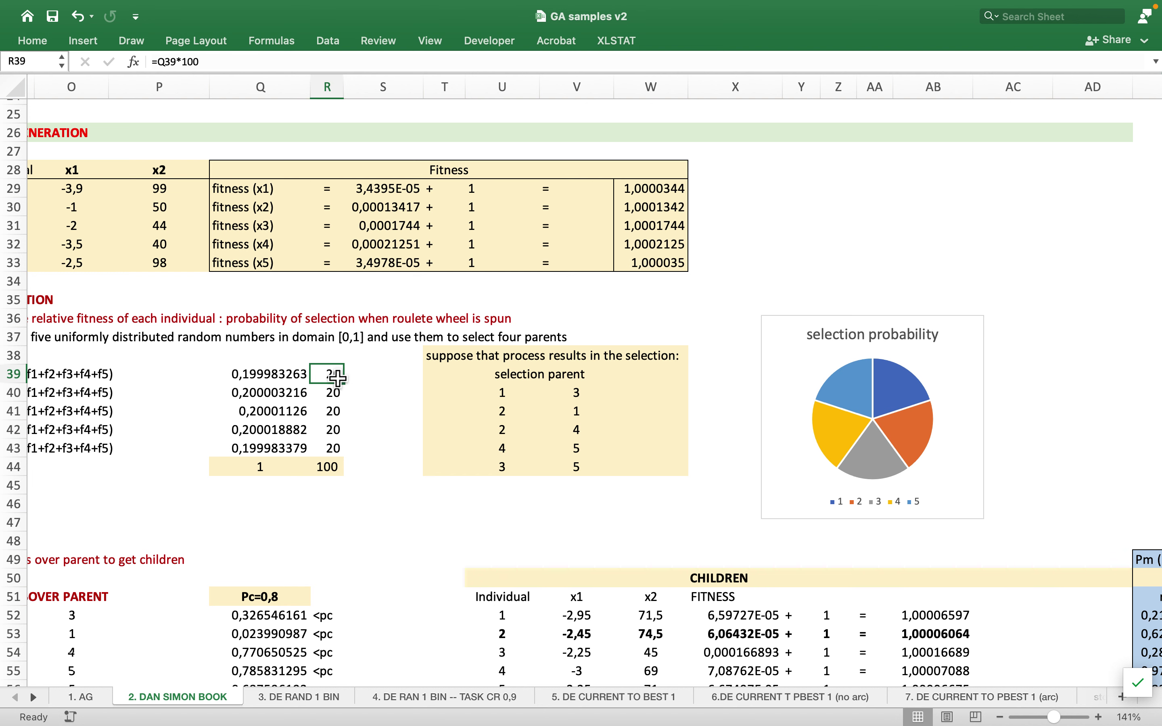
drag(336, 375, 342, 450)
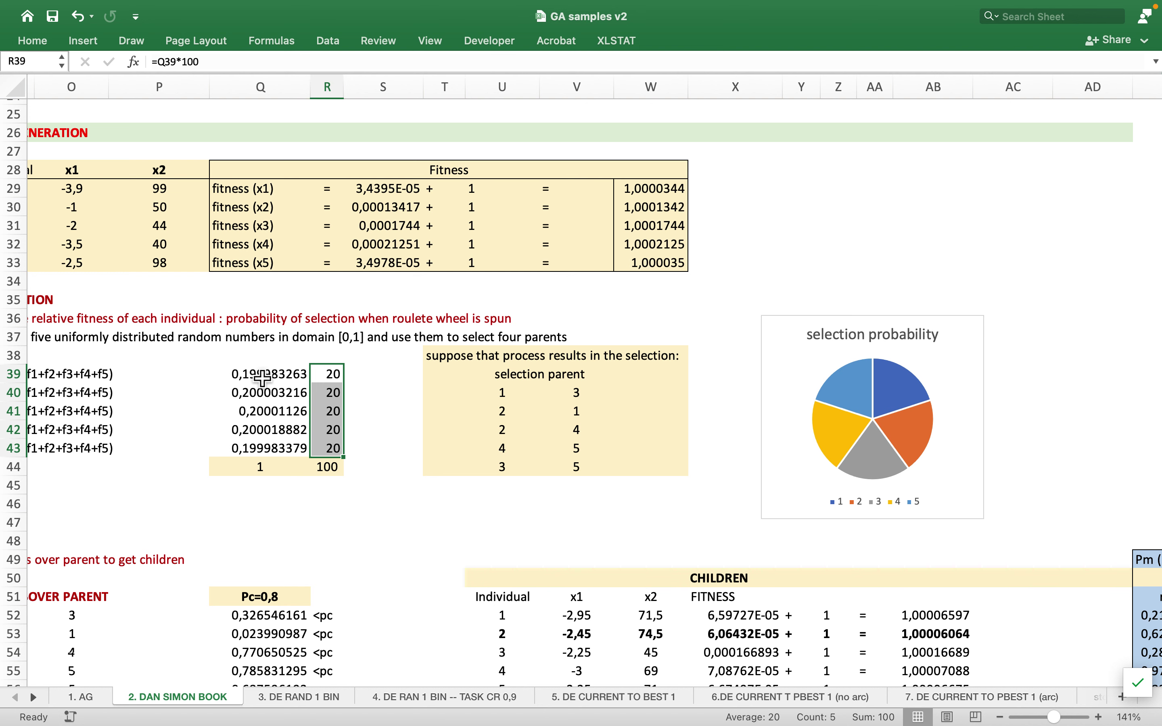
drag(262, 375, 279, 456)
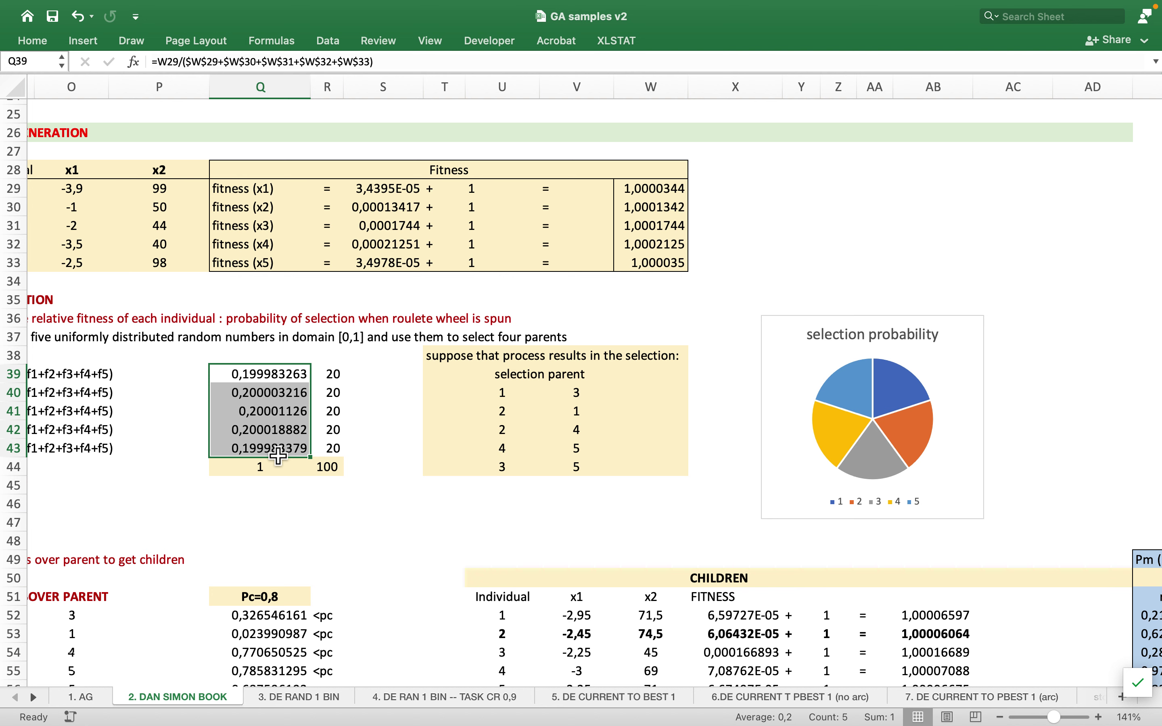
scroll(552, 451, up, 1)
scroll(552, 451, right, 1)
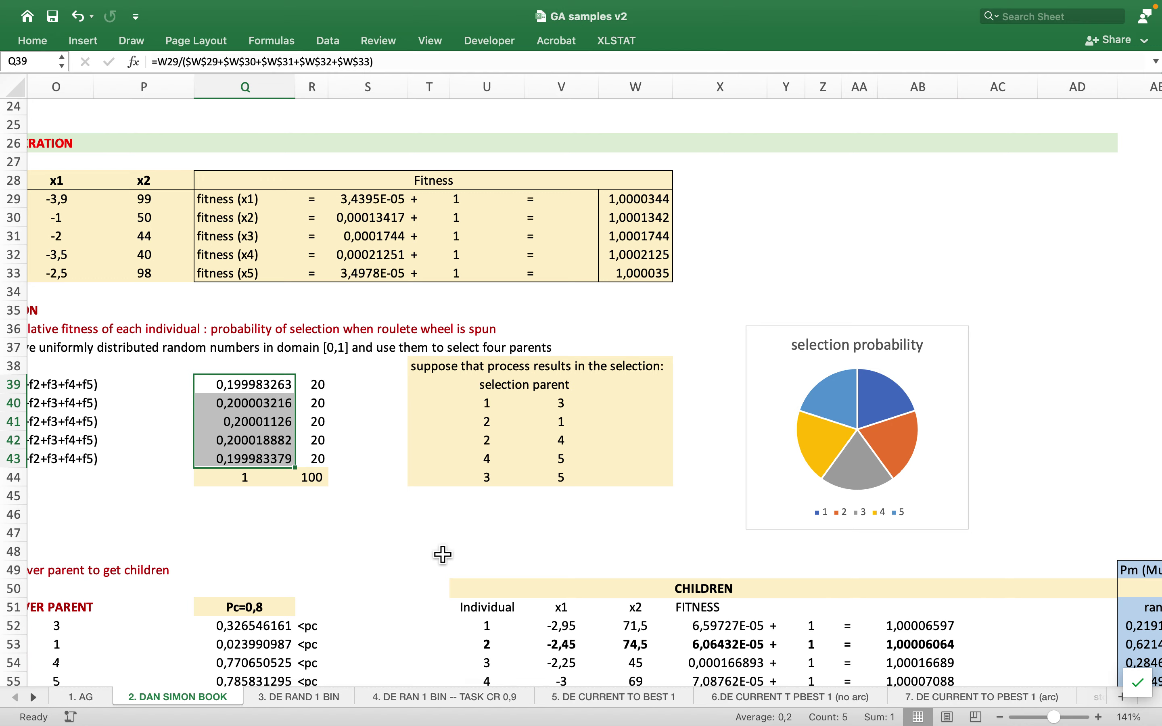
- Review the initialization and first generation tables in the GA with Linear Fitness Rangking section
scroll(443, 554, right, 10)
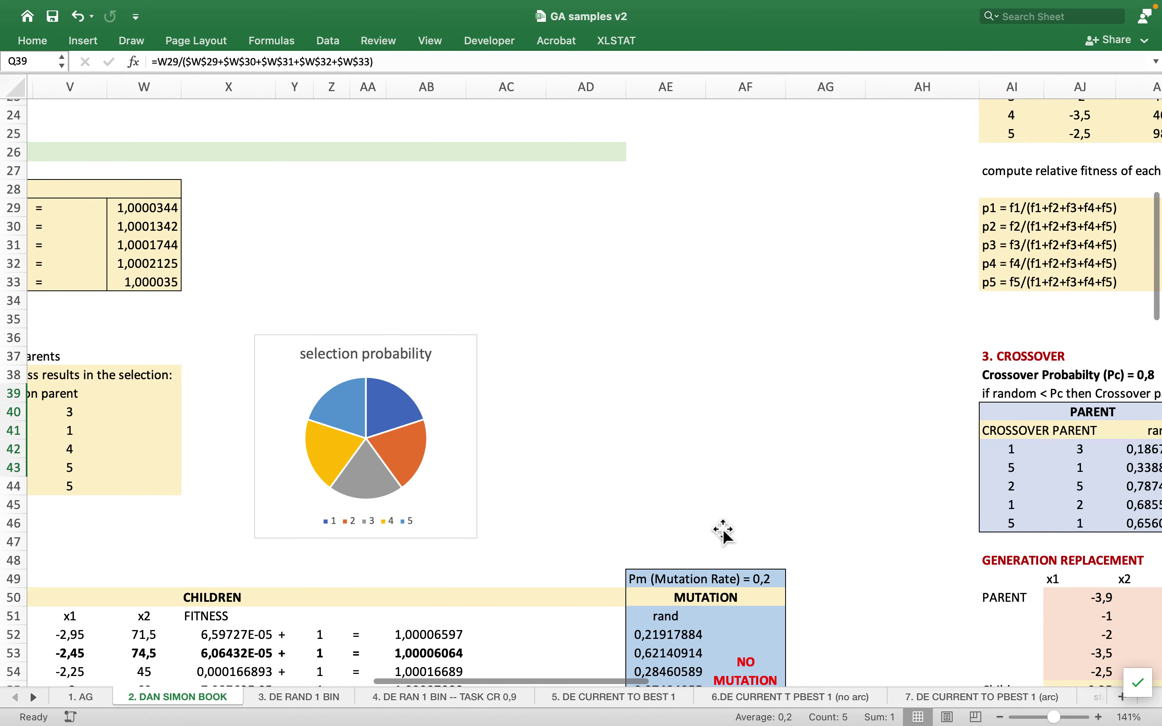
scroll(724, 531, right, 10)
scroll(724, 531, up, 5)
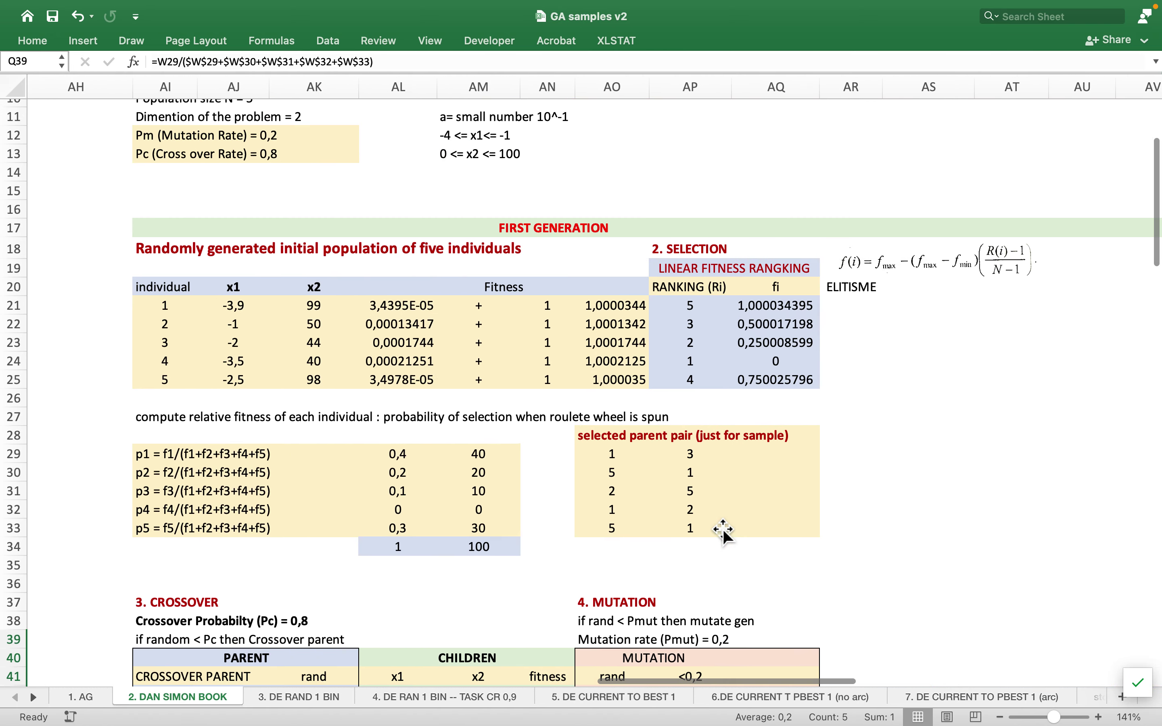
scroll(723, 531, up, 5)
scroll(724, 530, right, 2)
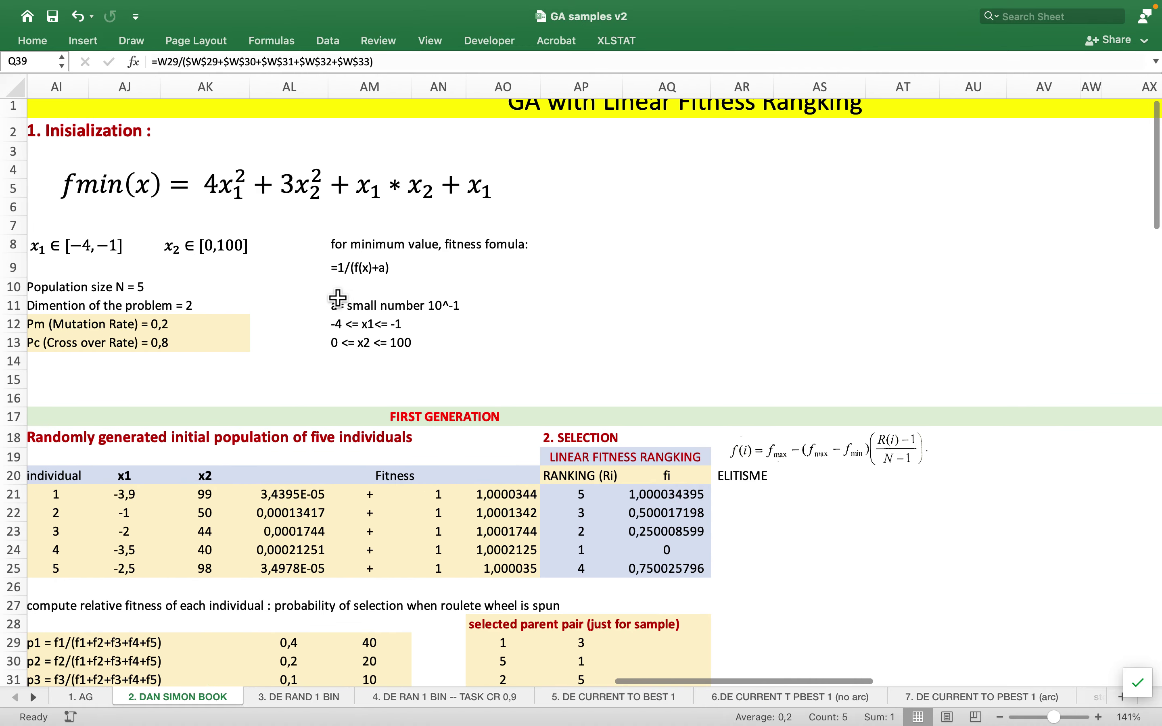
scroll(373, 248, down, 3)
scroll(373, 249, left, 1)
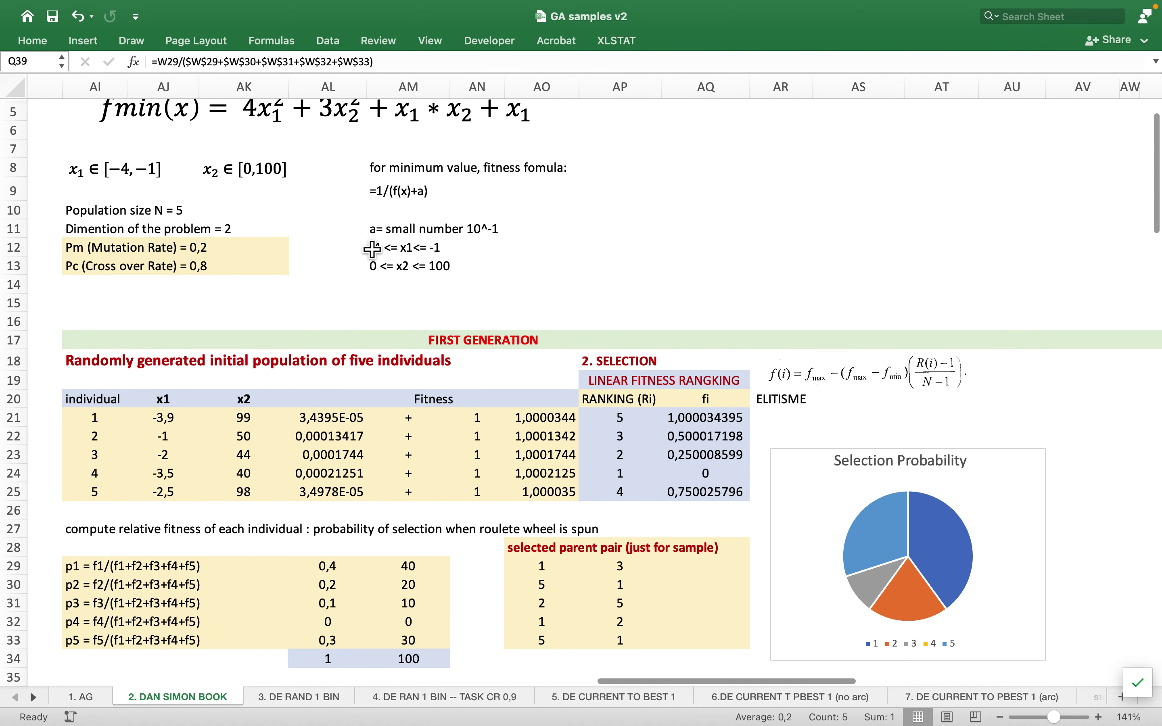
scroll(373, 249, down, 5)
scroll(373, 249, right, 1)
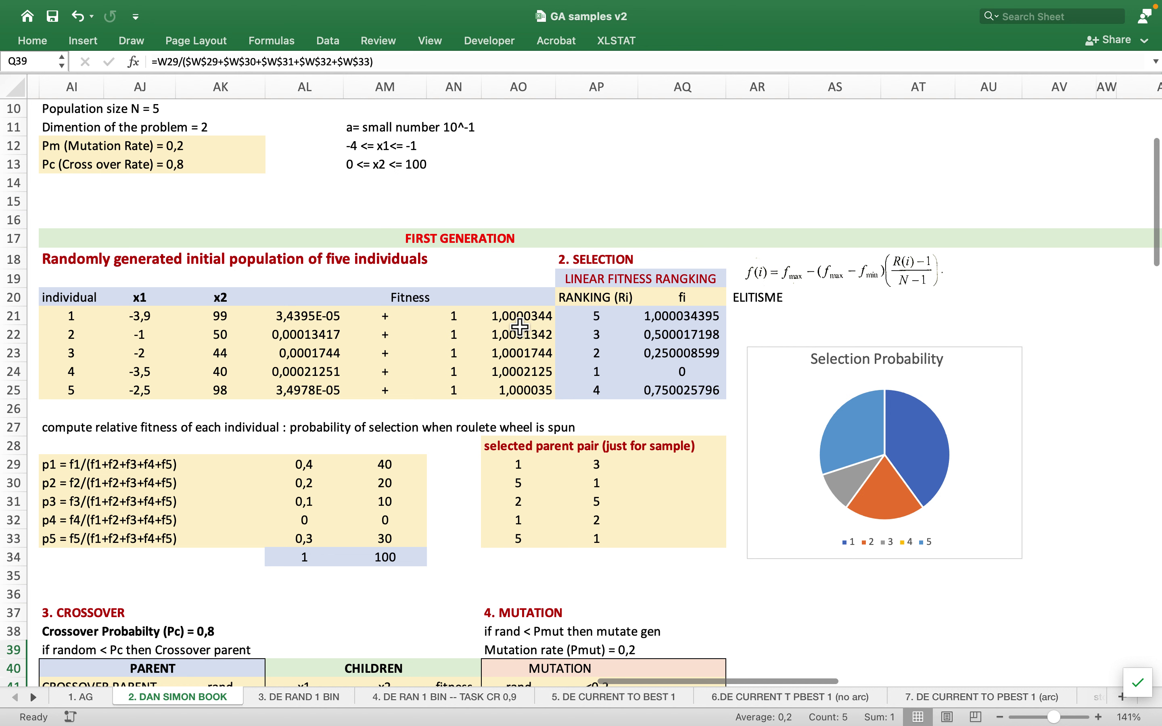
- Inspect the first individual's fitness formula in AO21, the ranking column header and the f(i) equation picture
click(520, 325)
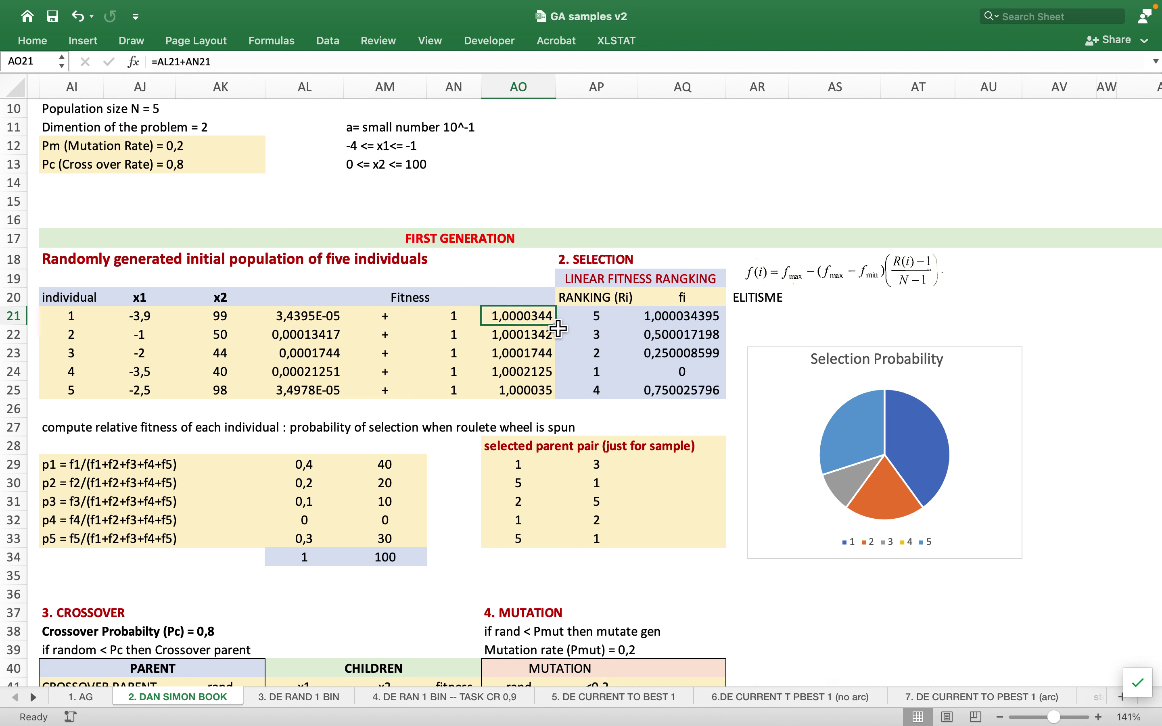
click(635, 303)
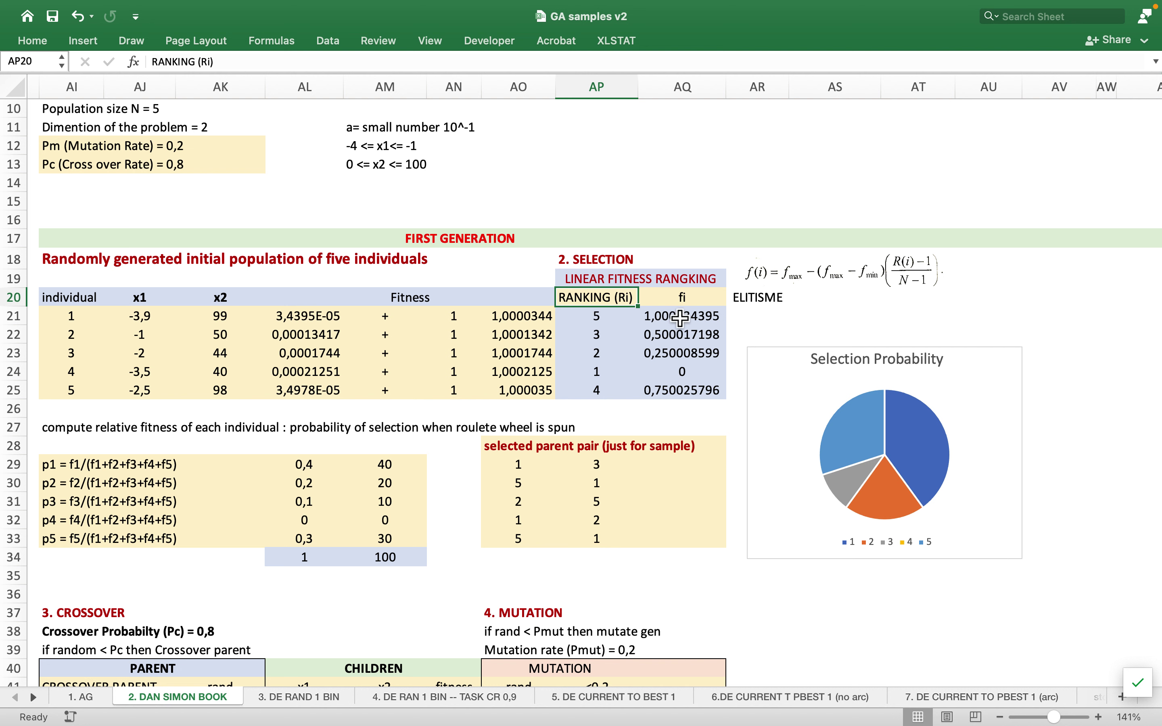
click(803, 279)
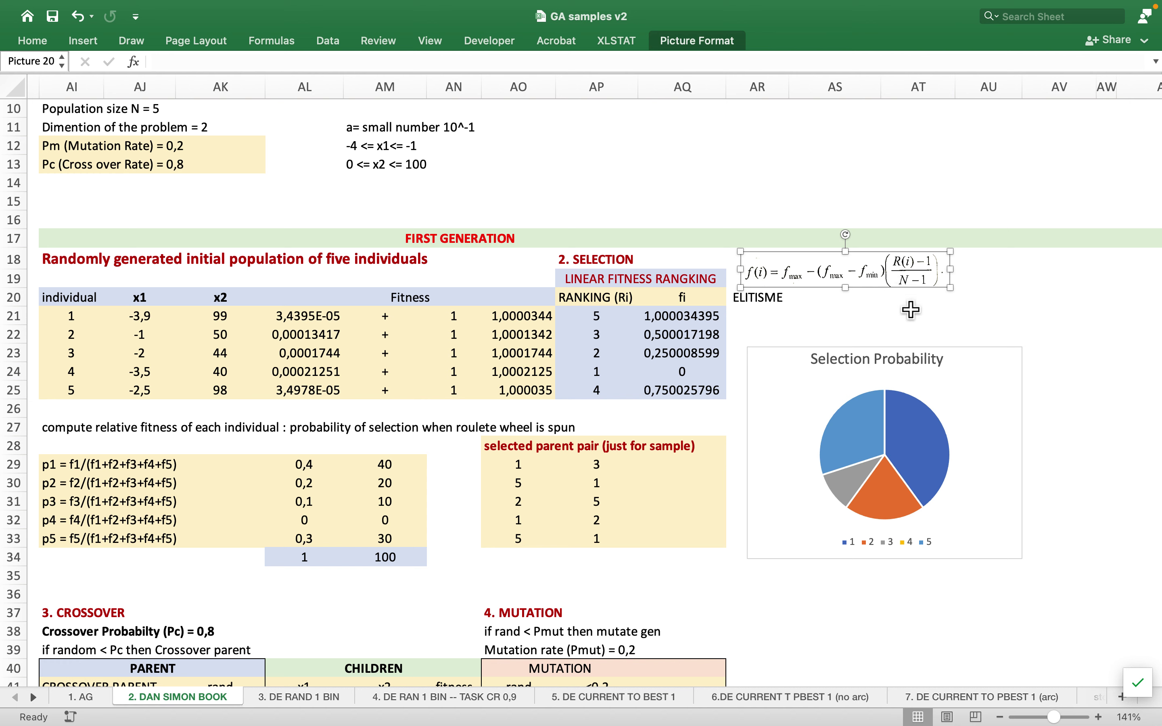
- Switch to PowerPoint to read the Linear Fitness Rangking slide and return to the Excel workbook
key(super+Tab)
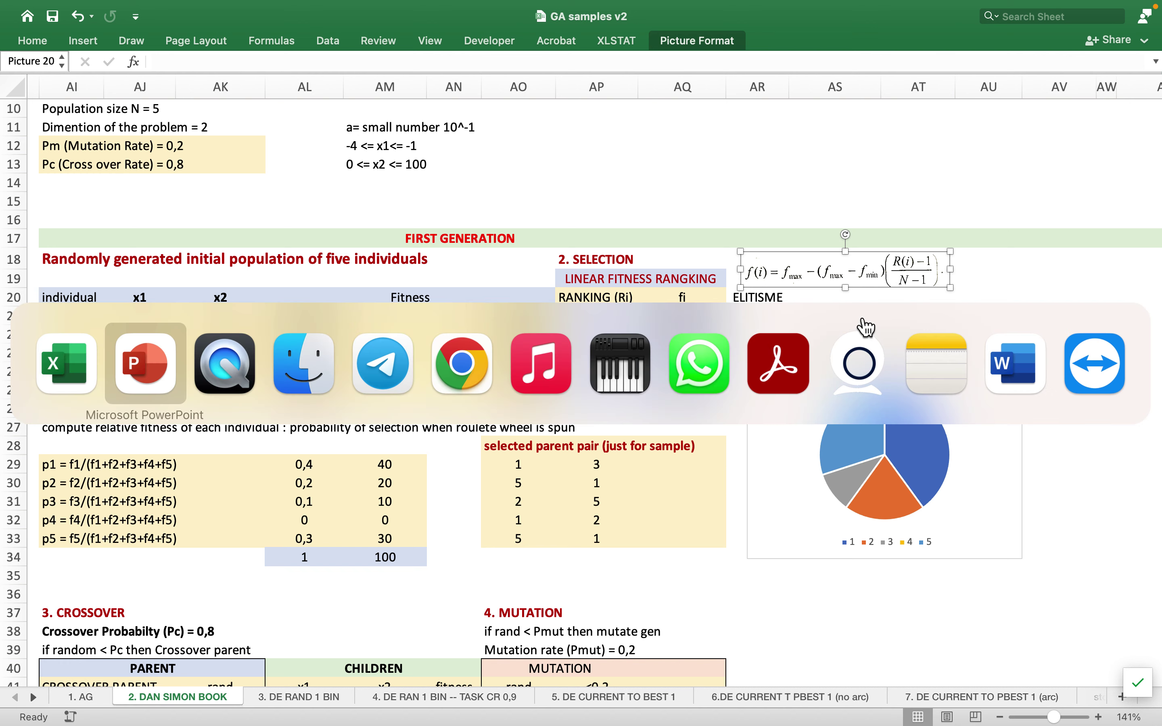
key(Left)
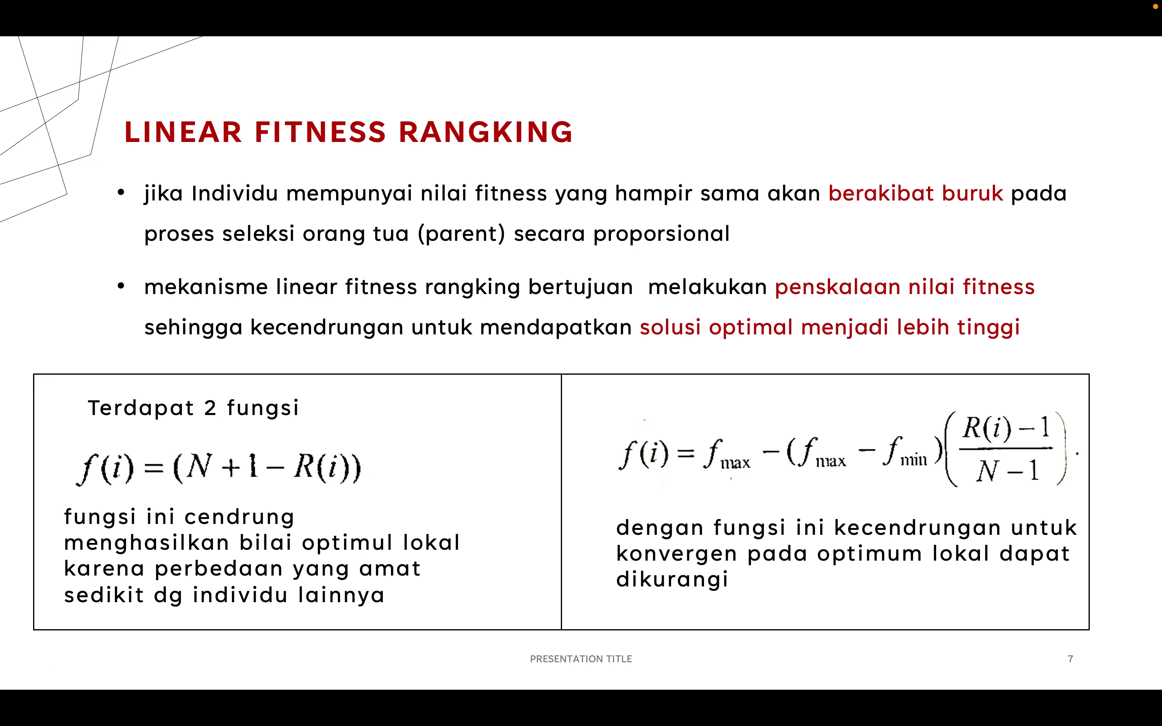
key(ctrl+Right)
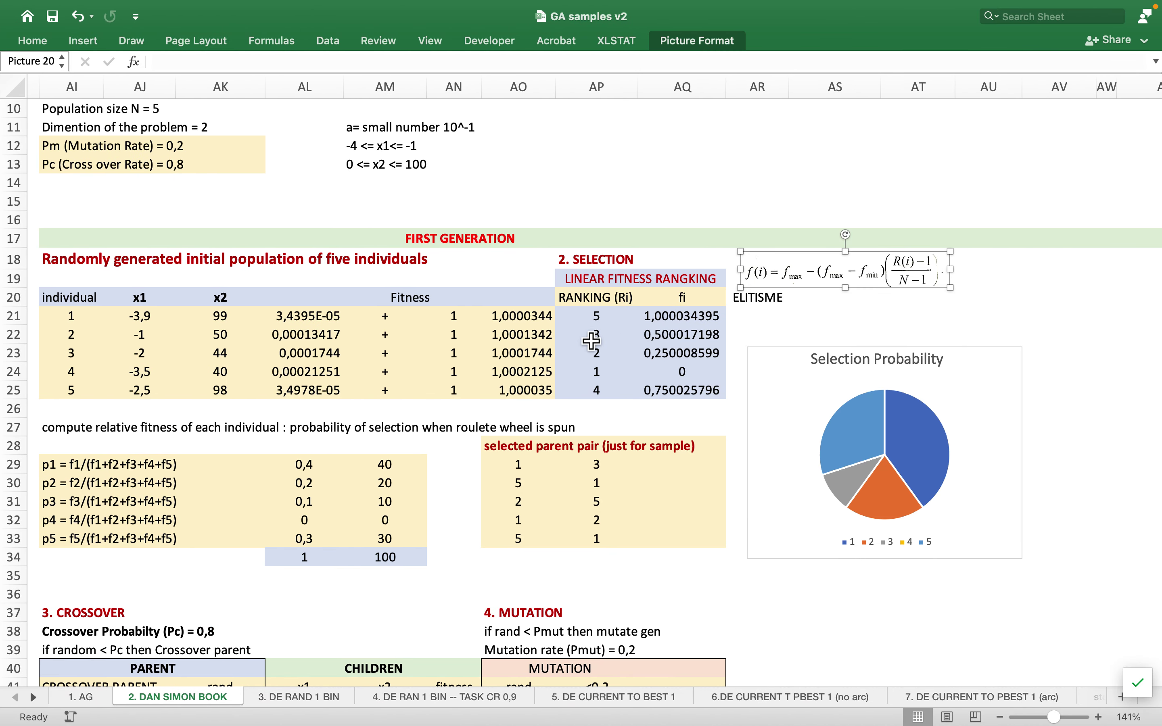
- Inspect the RANK formulas in AP21 and AP22 and the fitness range they reference, leaving the formulas as they are
click(590, 325)
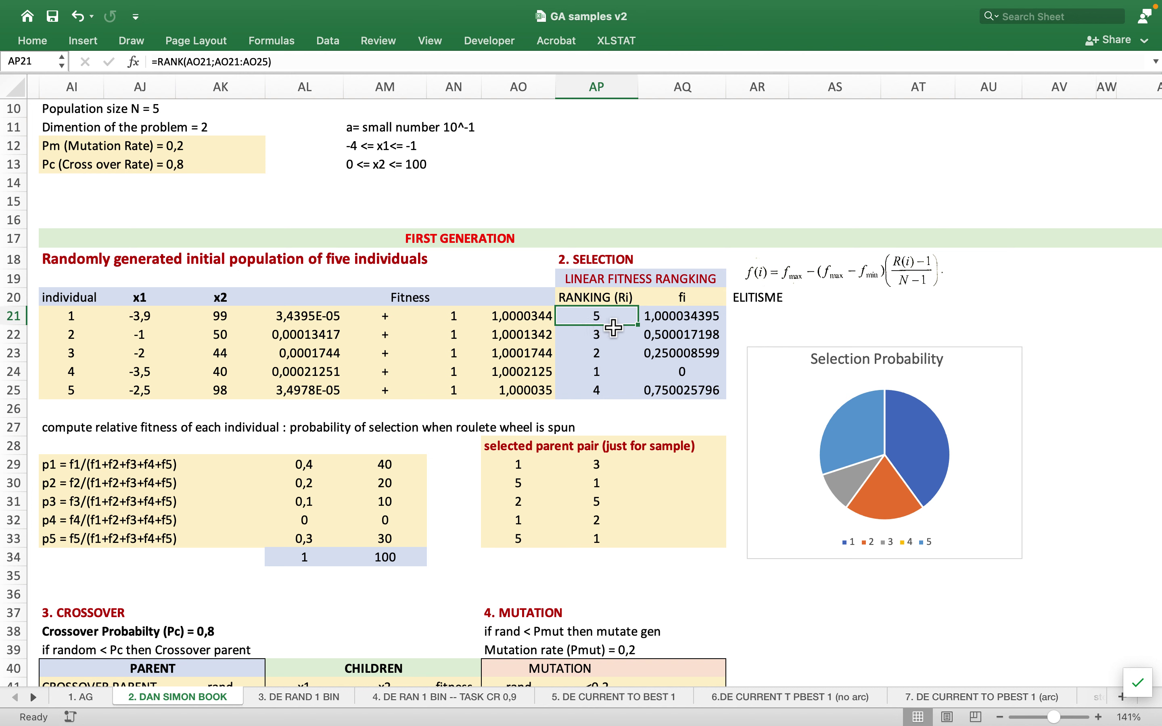
click(547, 323)
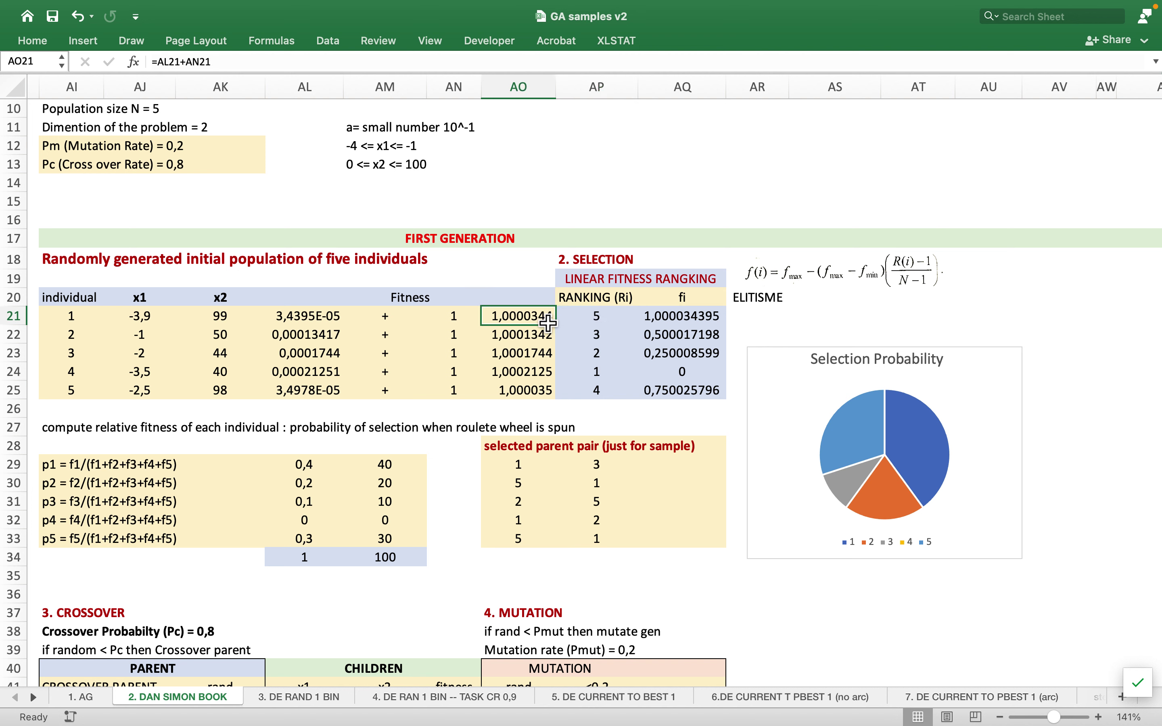
double_click(609, 324)
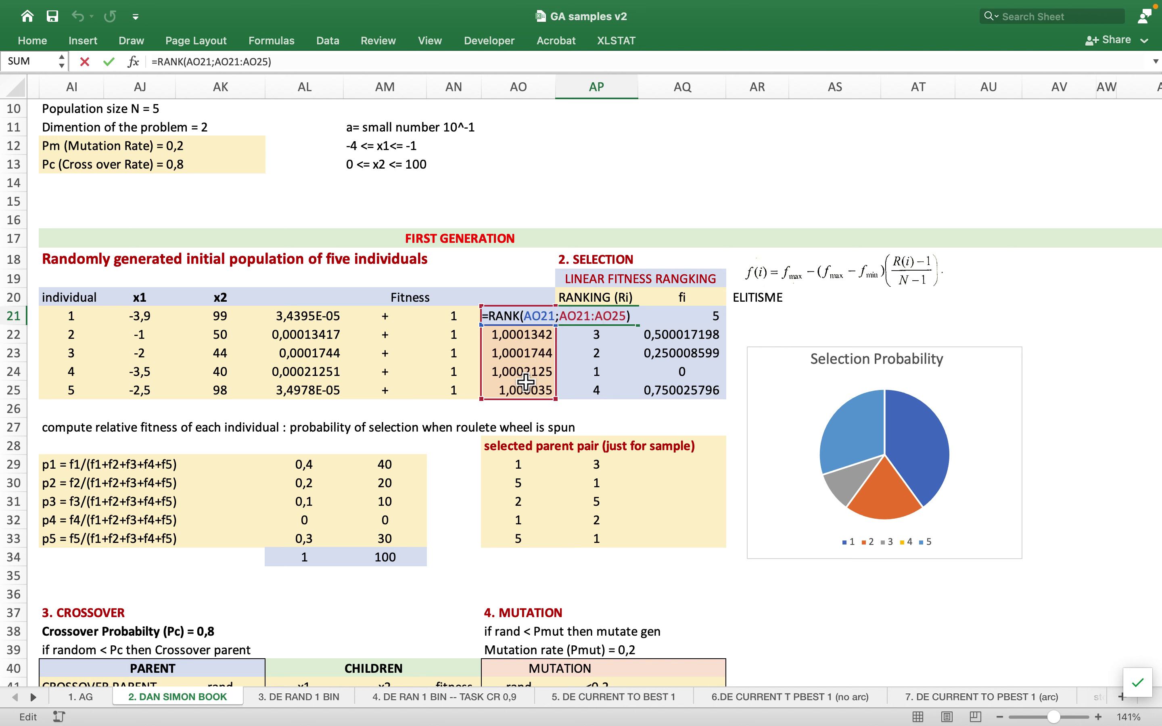
key(Return)
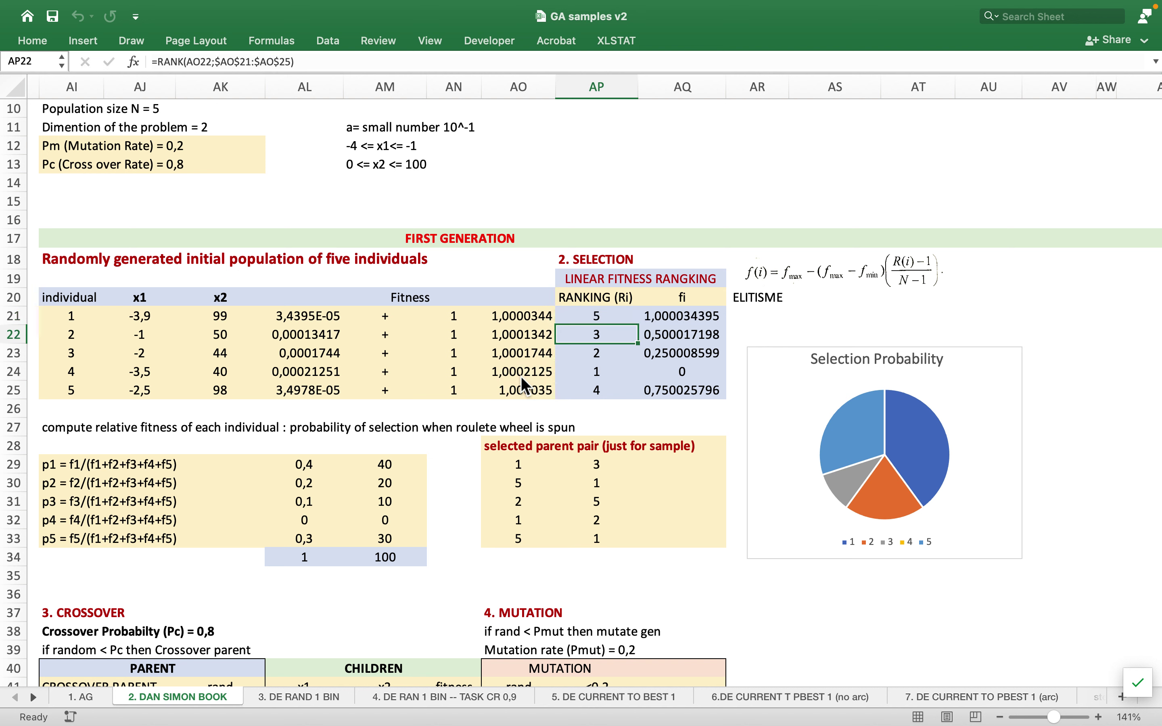
double_click(589, 342)
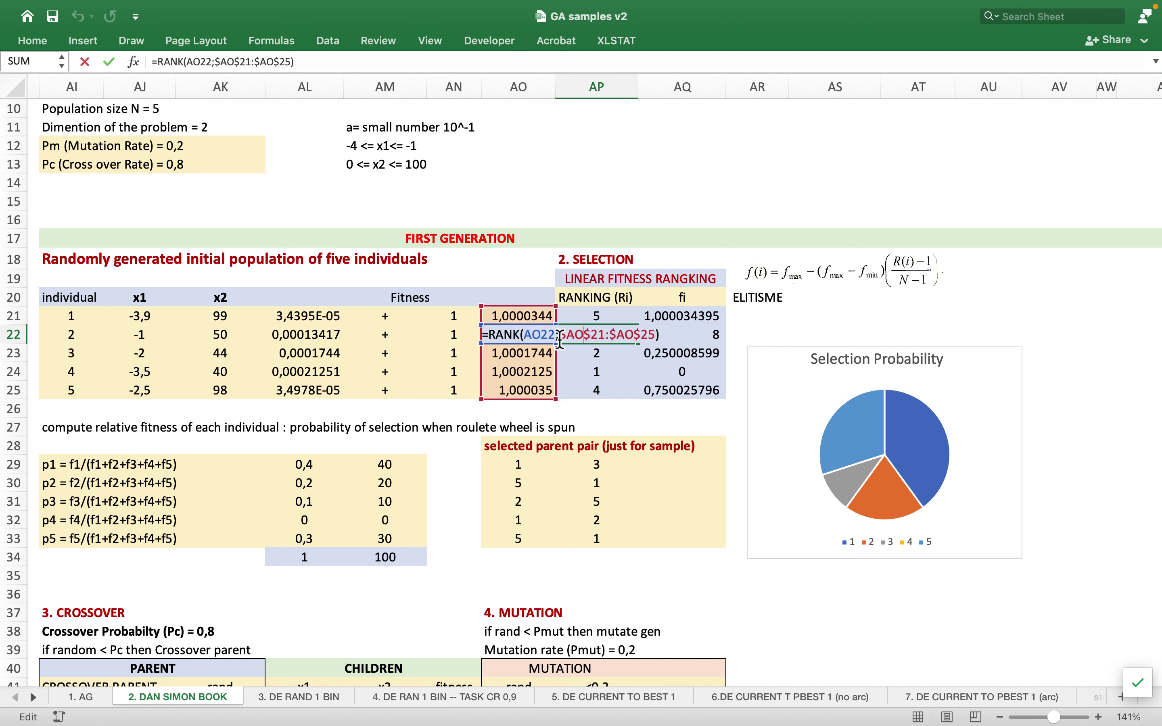
click(569, 337)
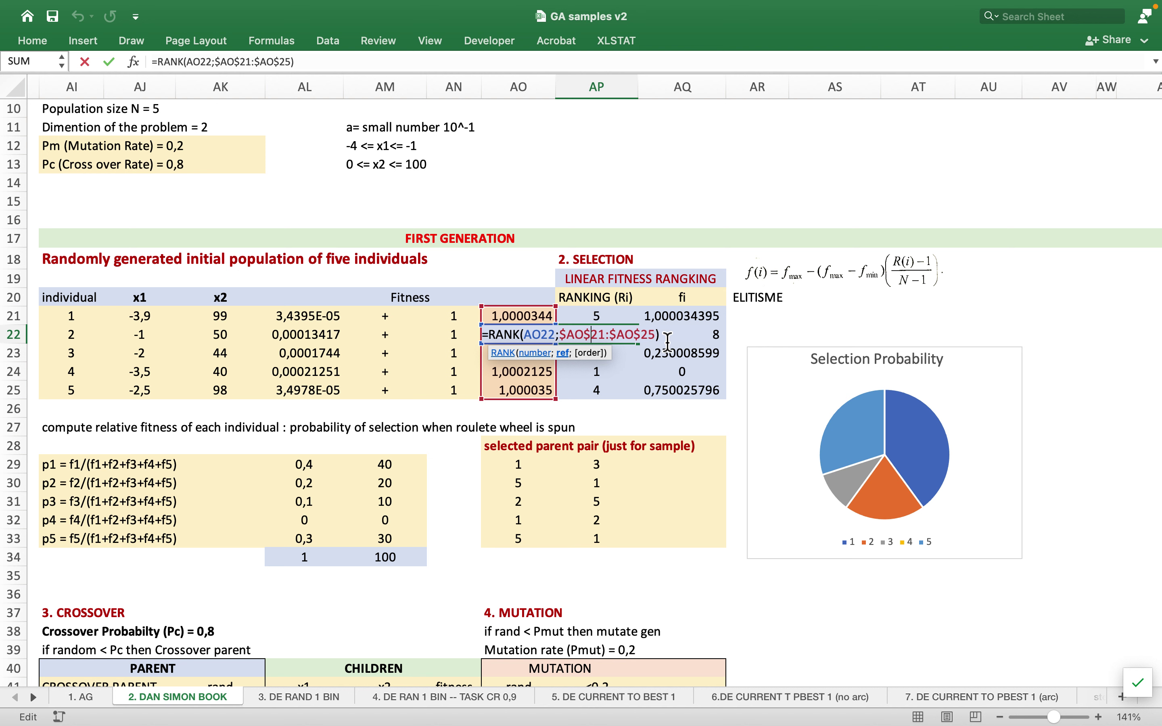
key(Return)
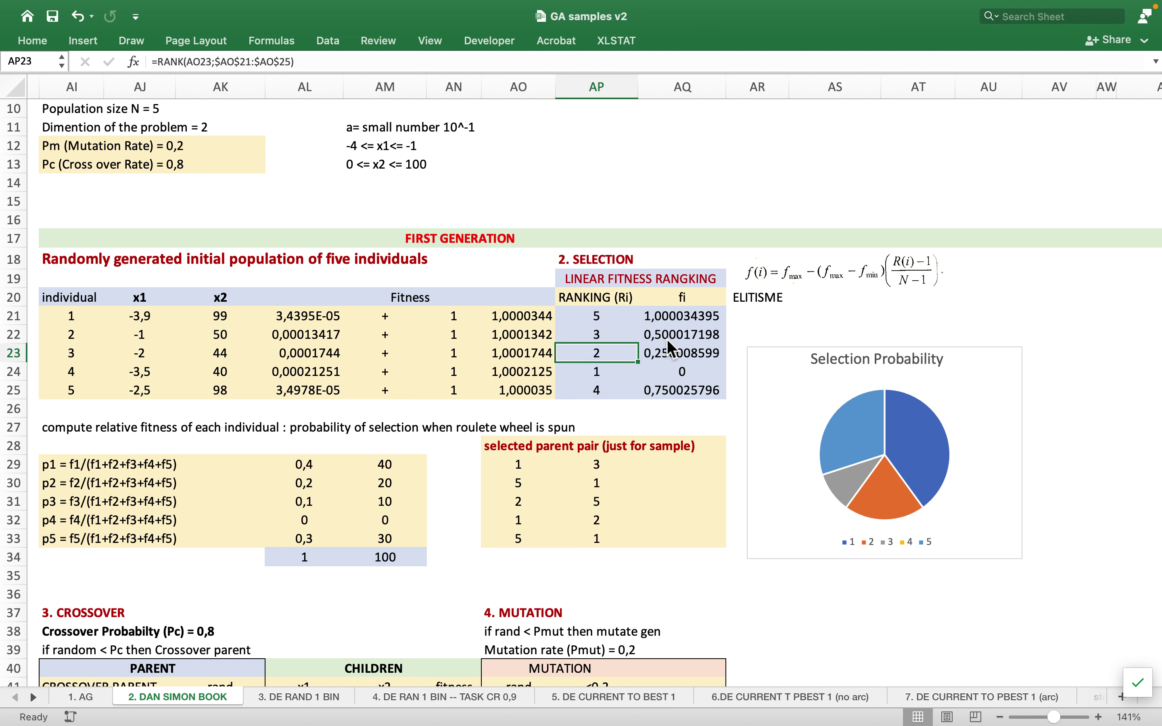
click(601, 325)
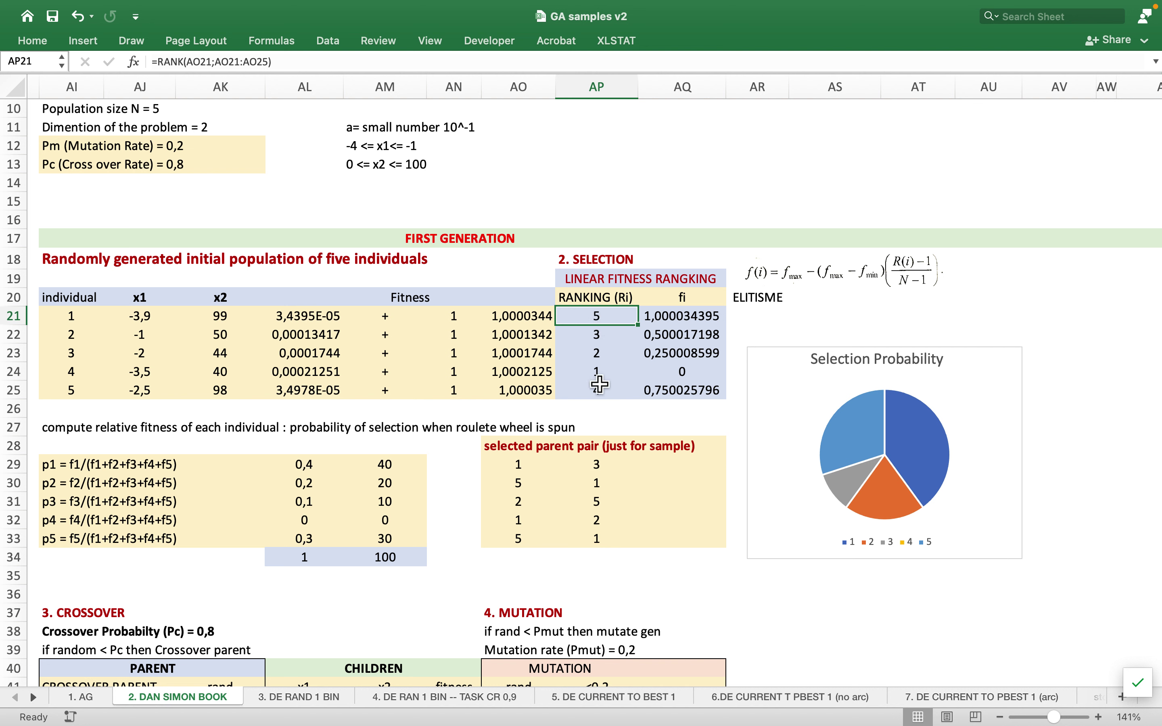
- Inspect the linear ranking formula for the fi value in AQ21 and its cell references
click(707, 325)
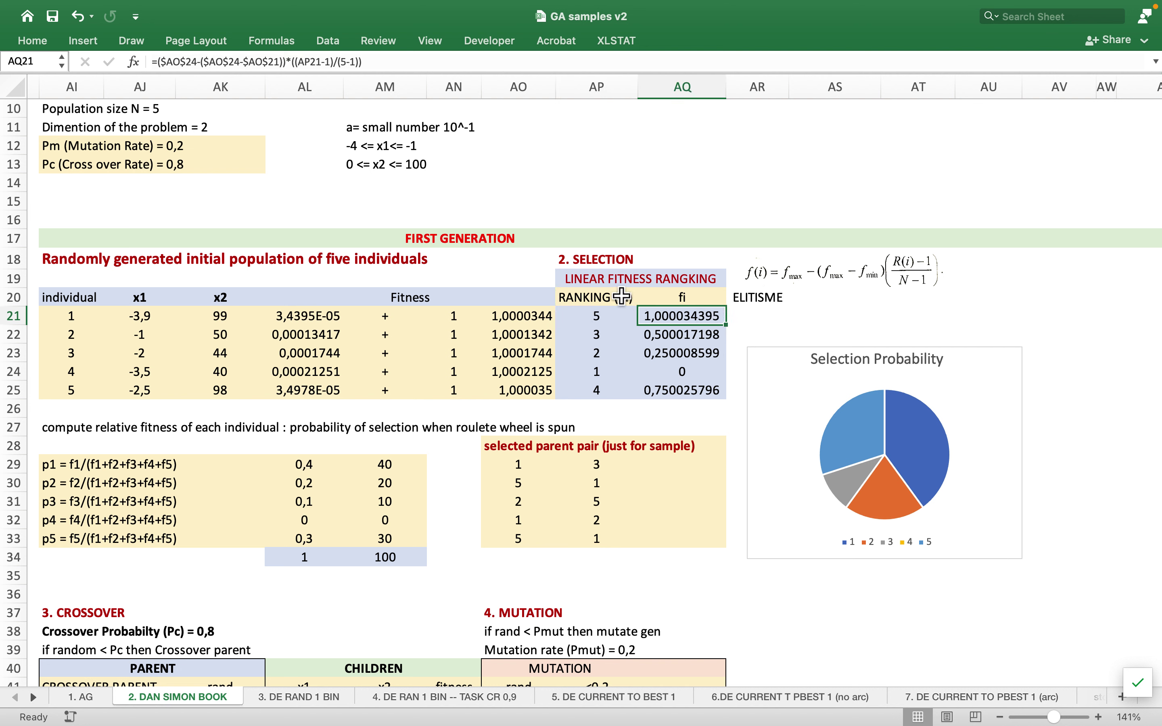
double_click(697, 321)
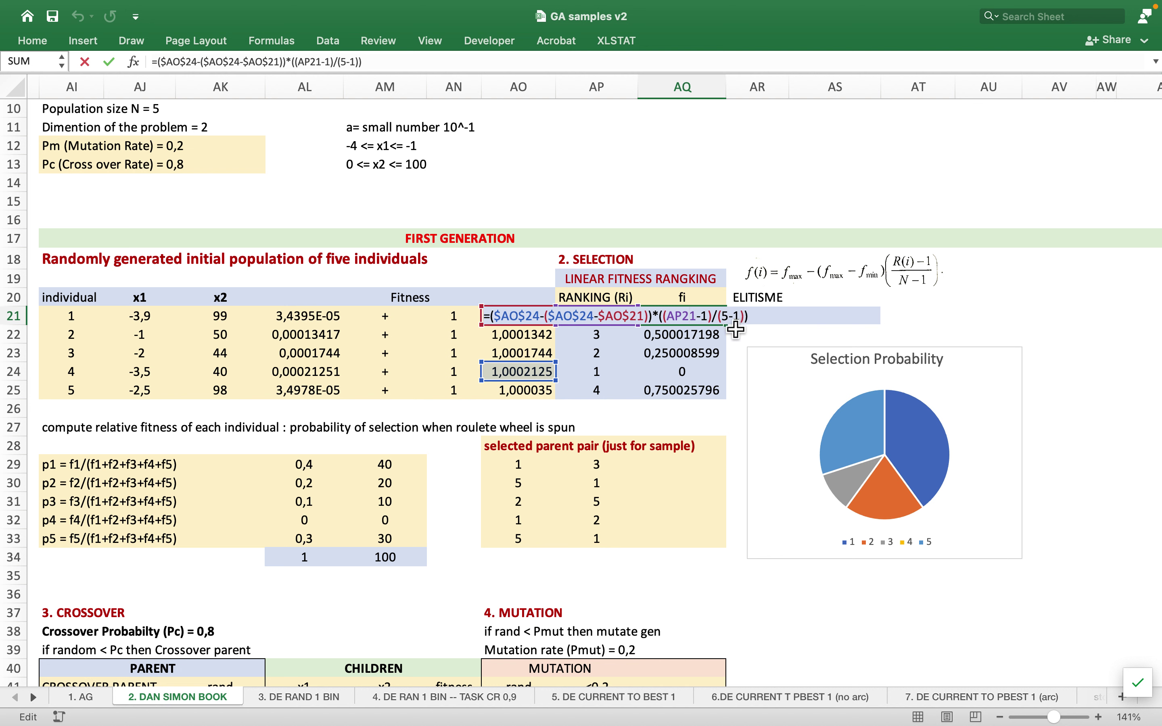
key(Return)
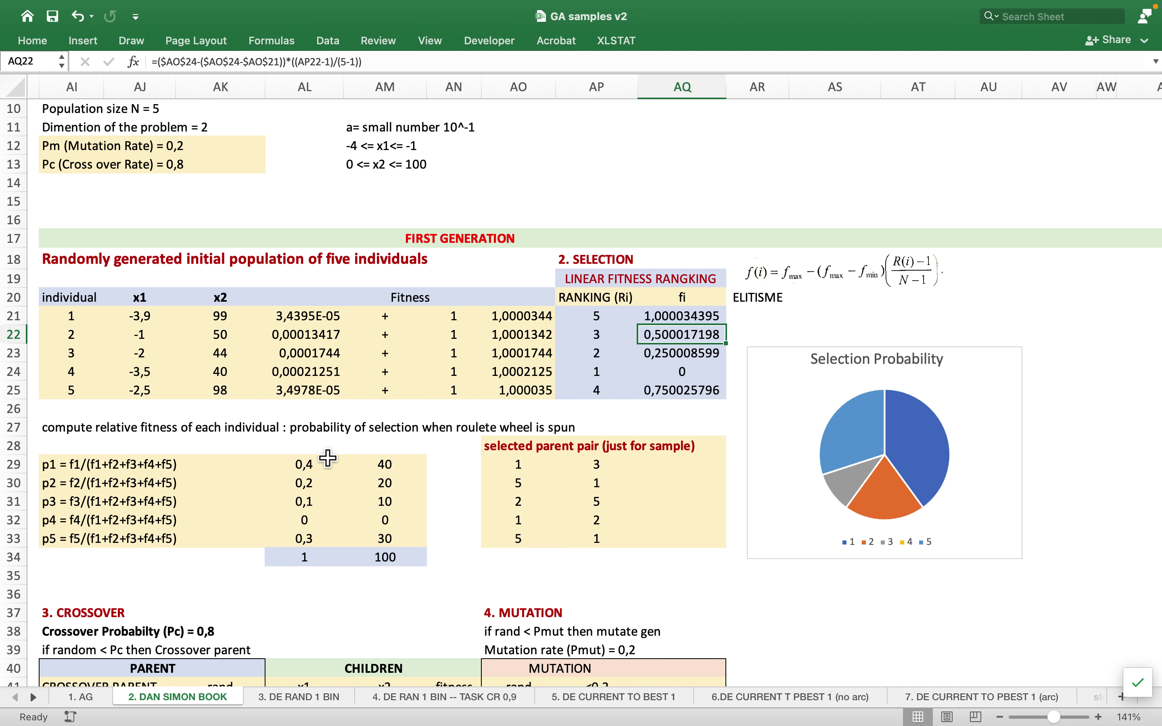
click(690, 322)
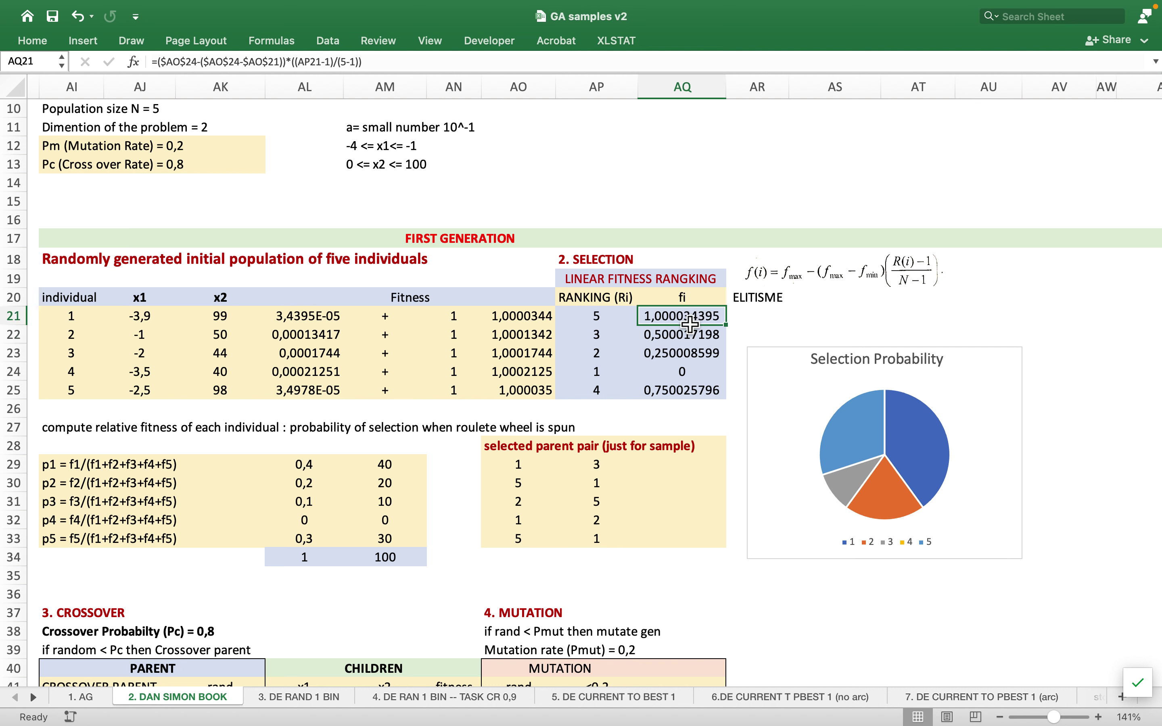
- Inspect the percentage formula in AM29 and the relative fitness formula in AL29, then highlight the selection probabilities AL29:AL33
click(372, 465)
double_click(381, 465)
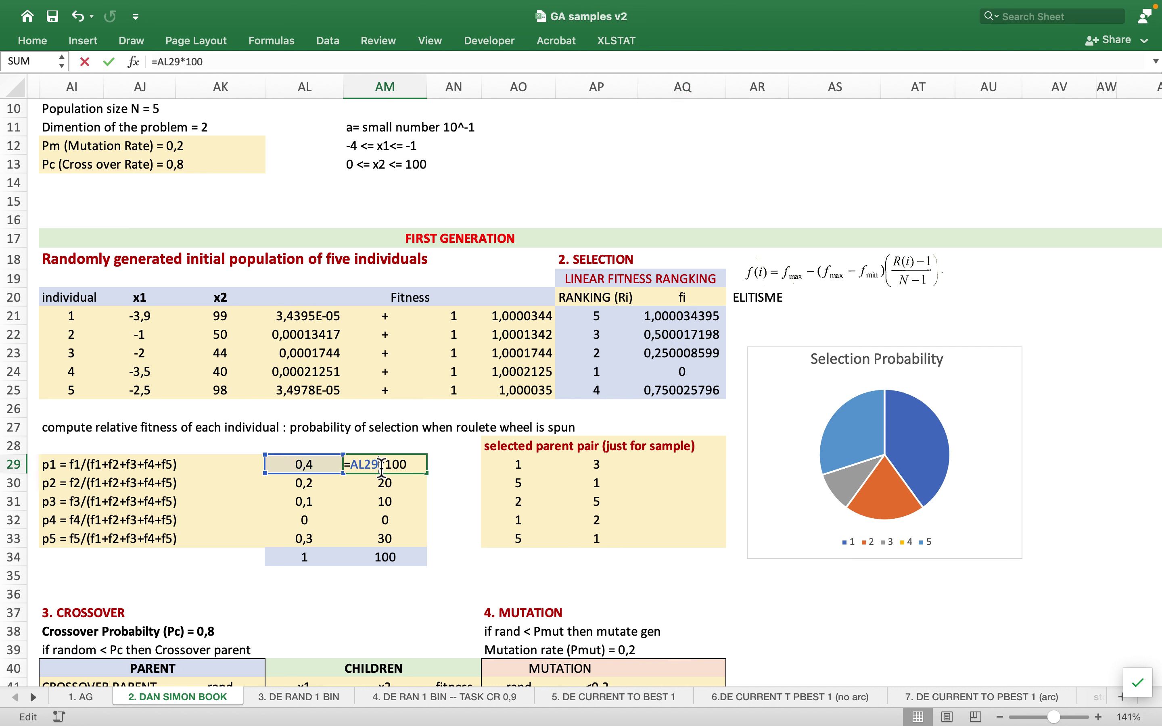
click(416, 487)
double_click(301, 466)
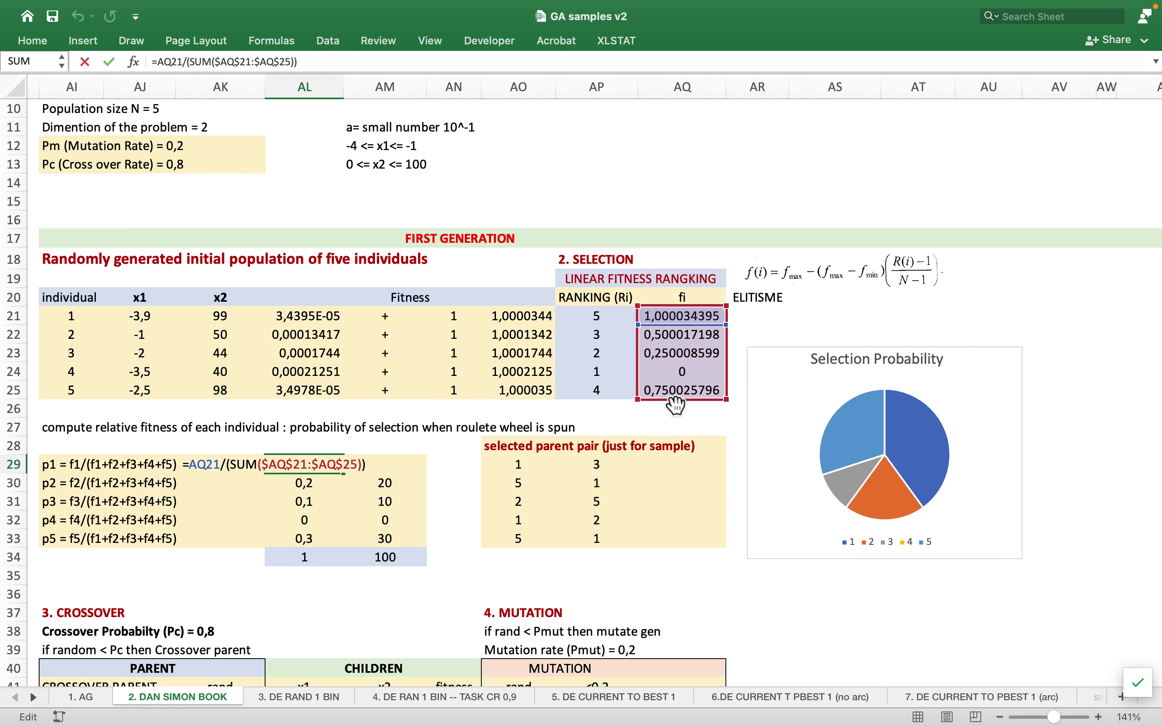
key(Return)
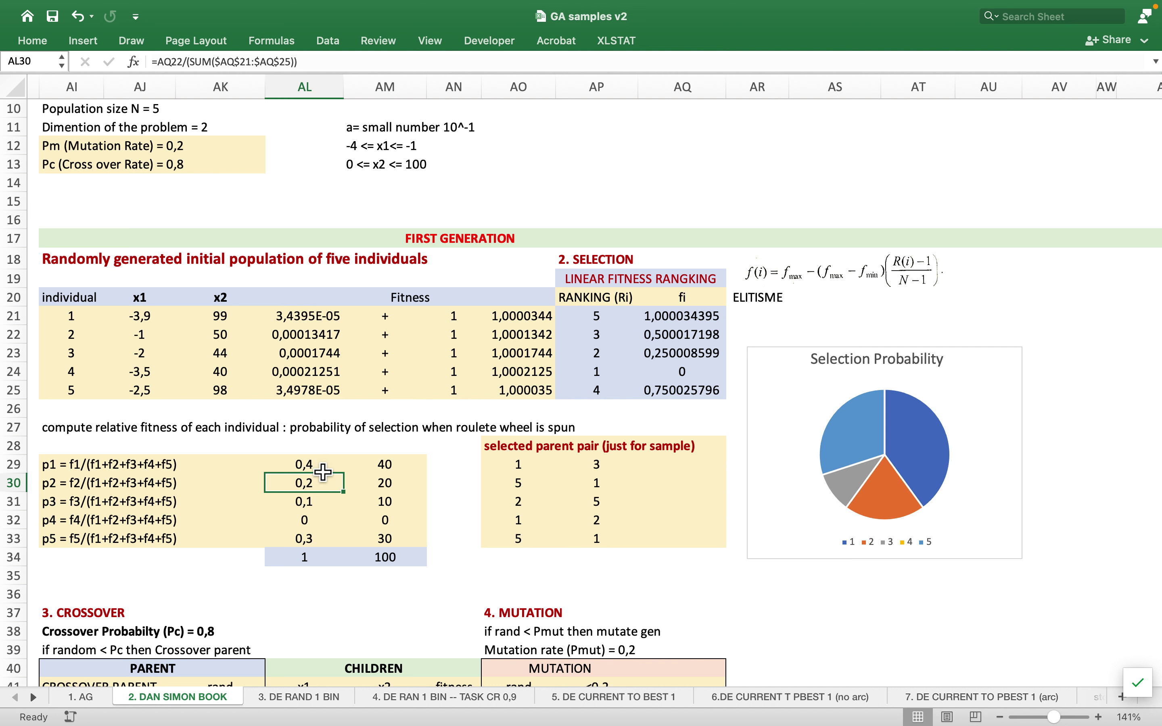
drag(323, 472, 325, 542)
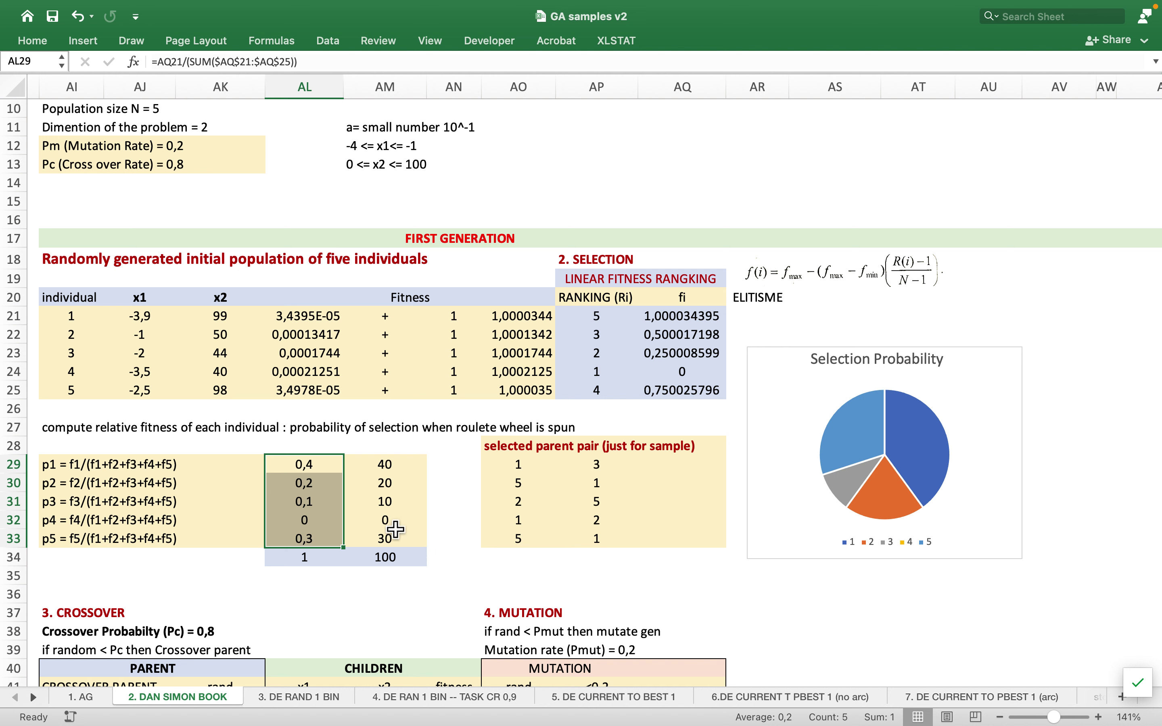
- Compare the Selection Probability pie chart's slices with the p1 to p5 probabilities in AL29:AL33
click(384, 464)
click(797, 457)
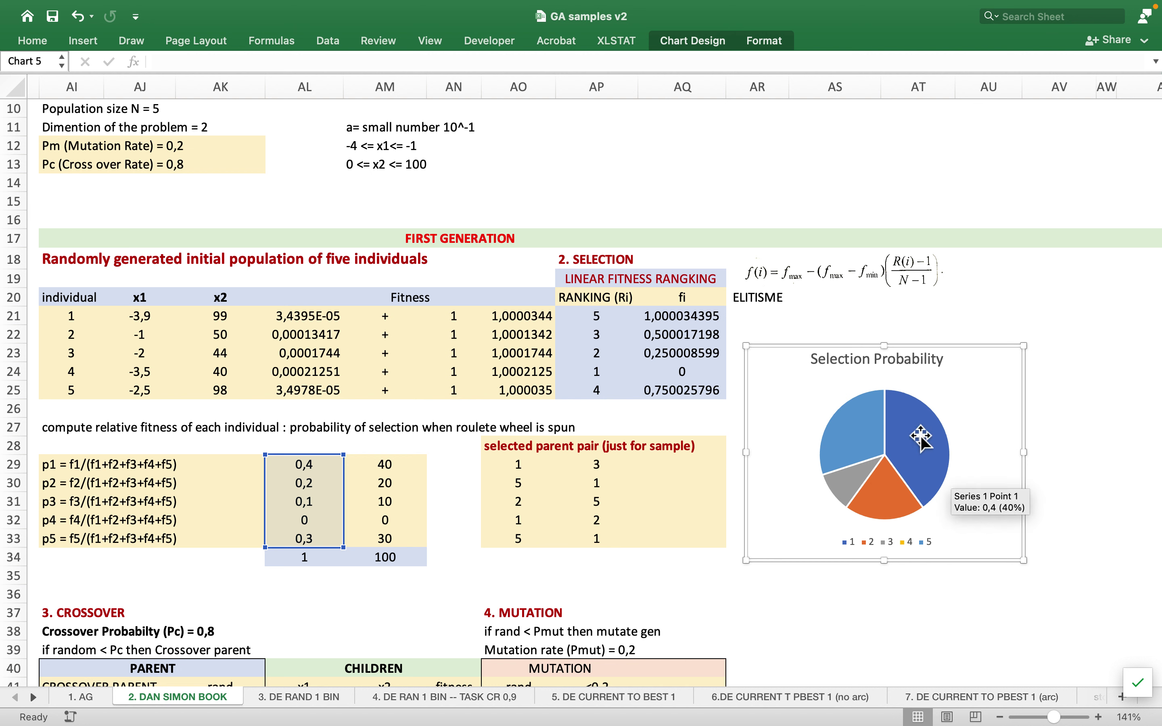
click(456, 500)
click(313, 472)
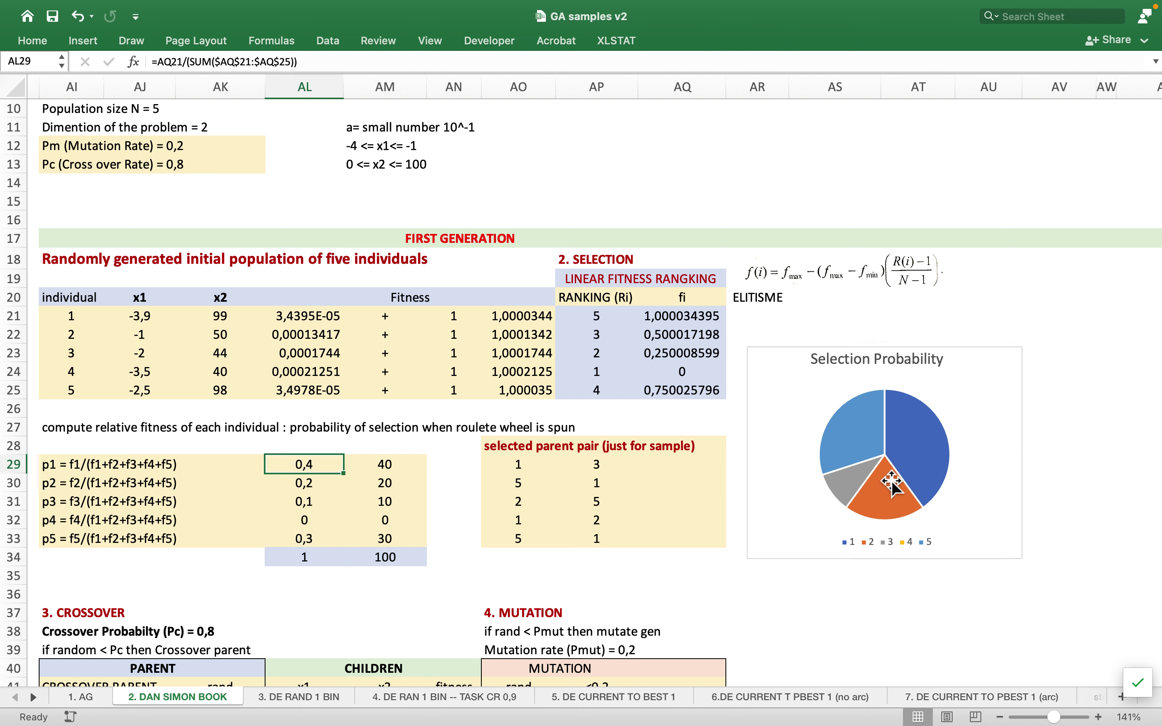
click(912, 446)
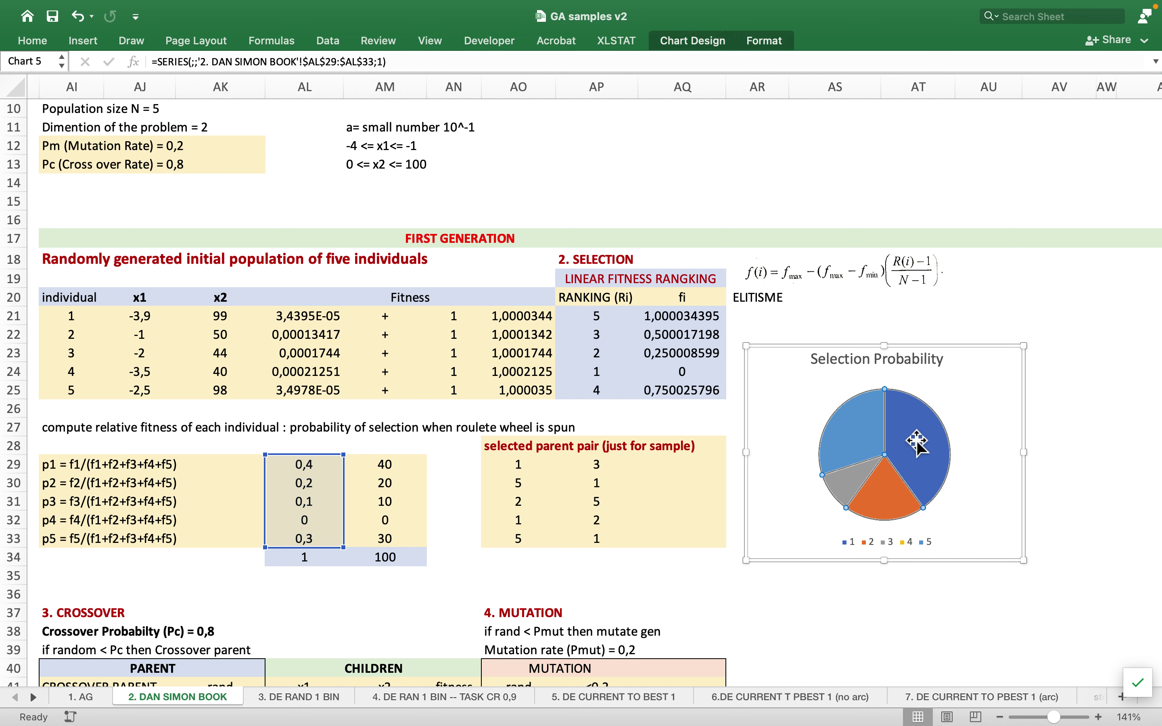
mouse_move(910, 447)
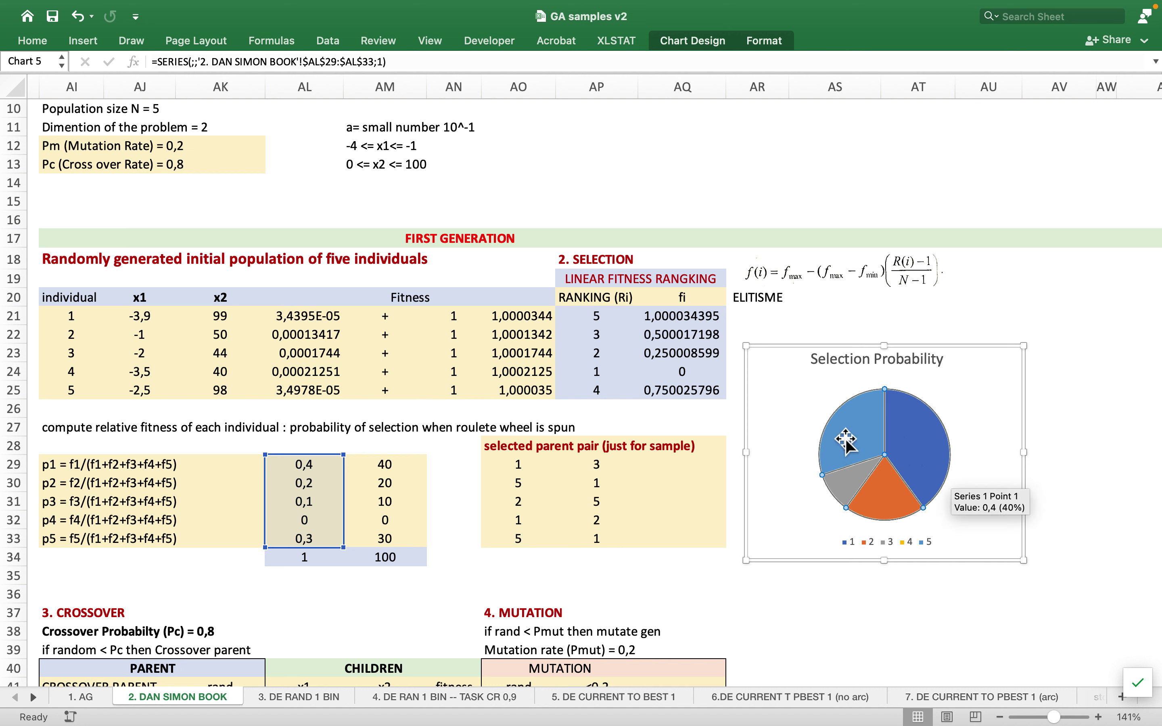
mouse_move(847, 444)
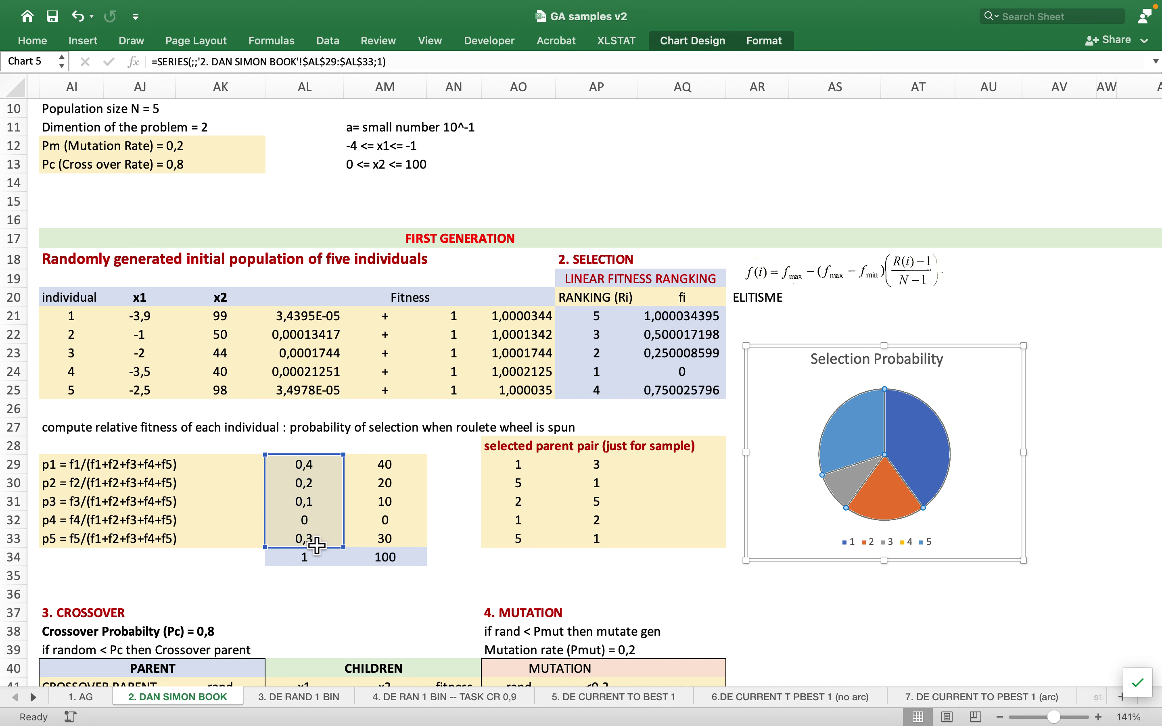
mouse_move(928, 442)
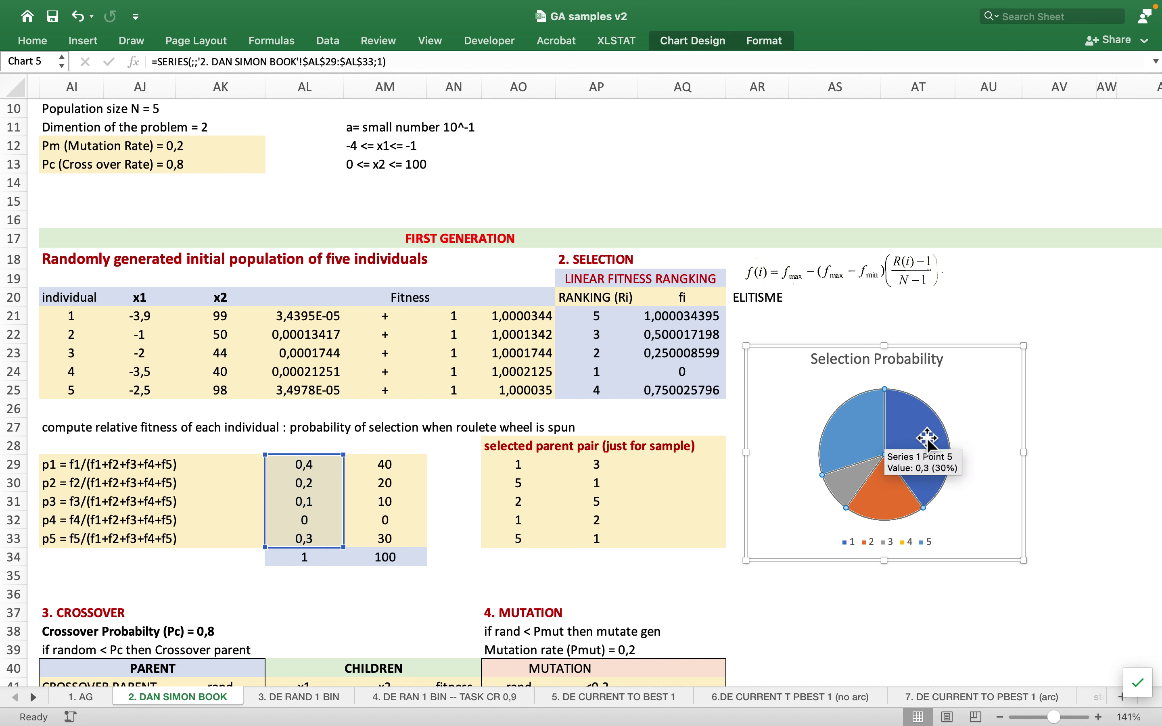
mouse_move(856, 484)
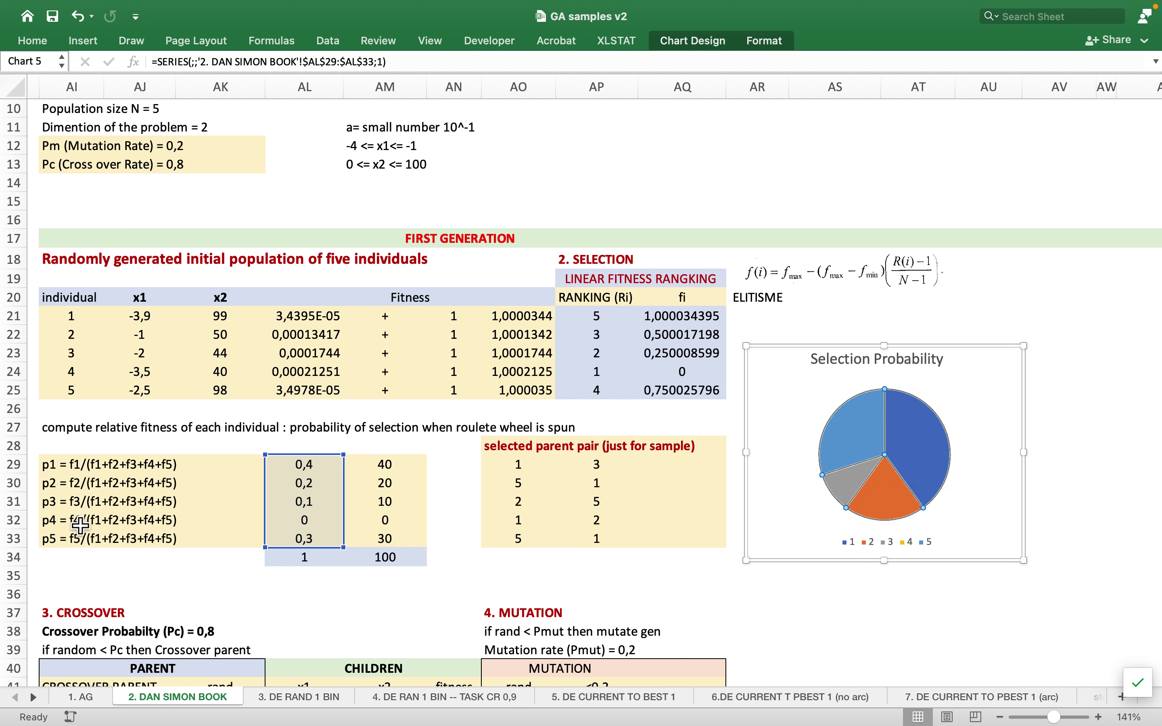
- Check individual 4's selection probability in AL32 and fitness in AO24 against the Selection Probability pie chart
click(324, 529)
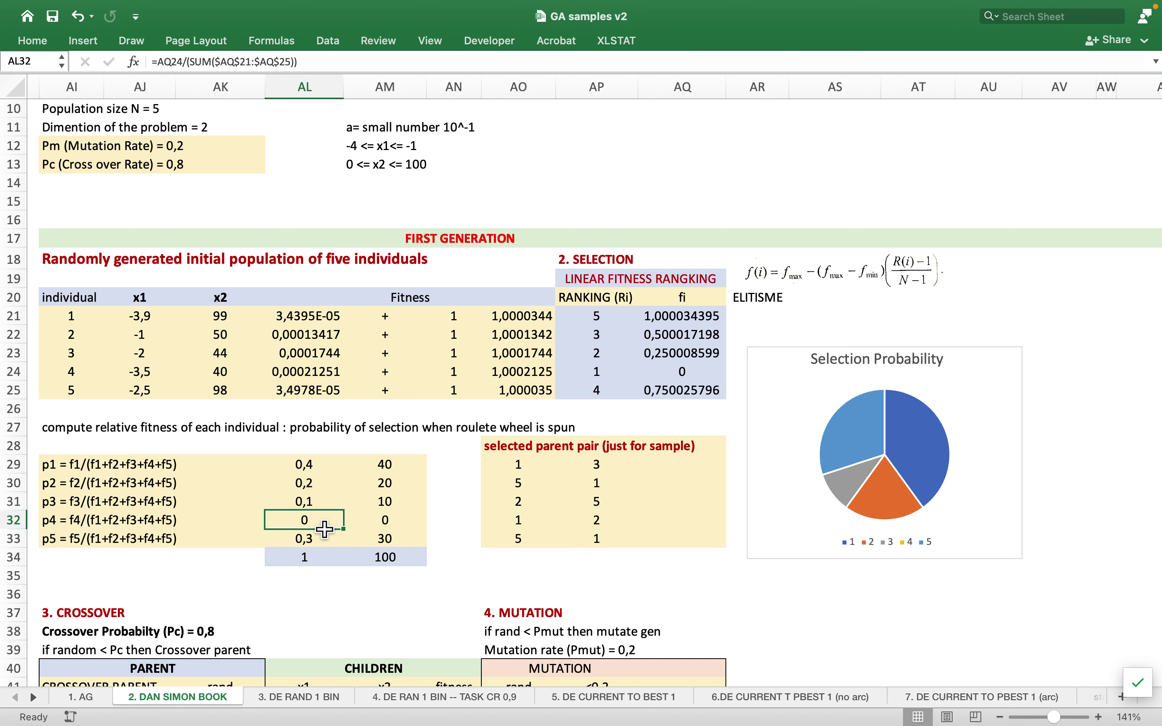
click(550, 374)
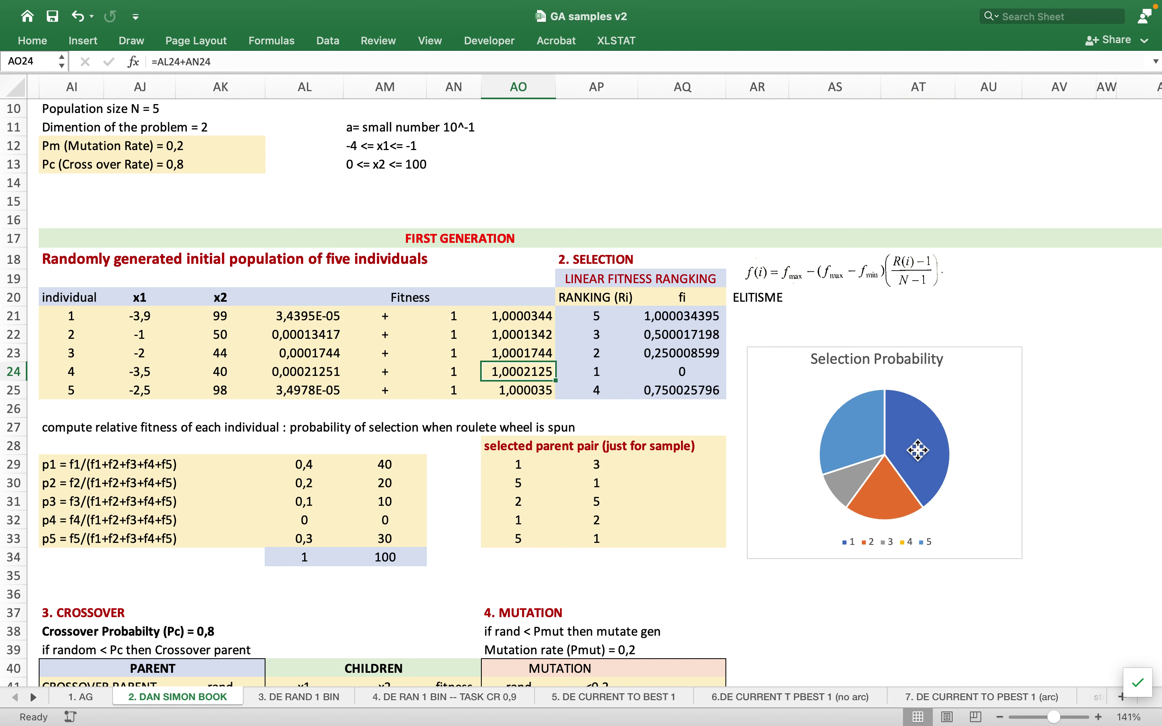
click(922, 462)
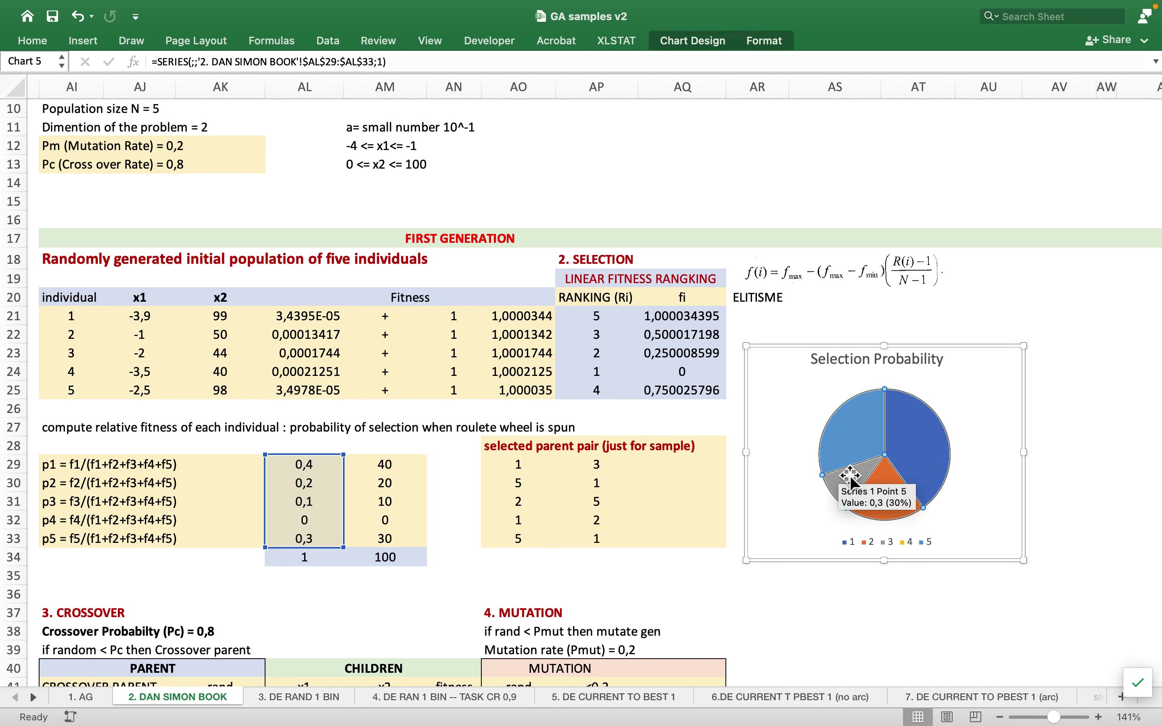
- Examine how often individuals 1 and 2 occur in the selected parent pairs AO29:AP33 relative to their percentages in AM29 and AM30
click(702, 473)
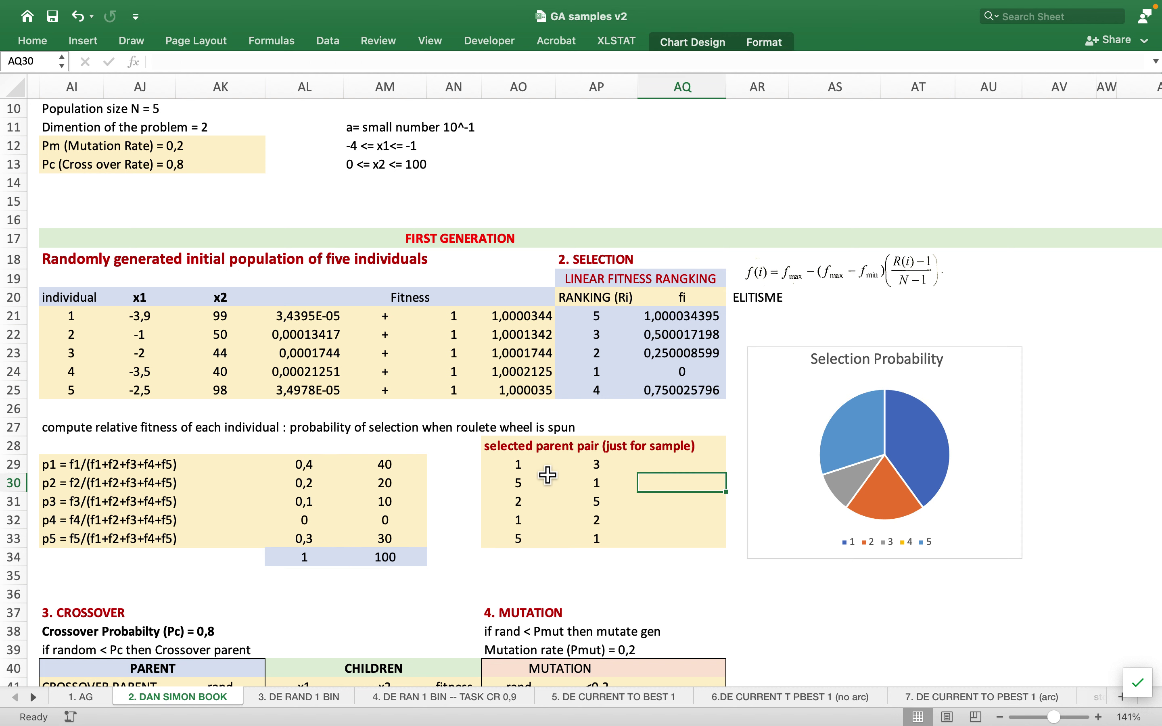
click(527, 473)
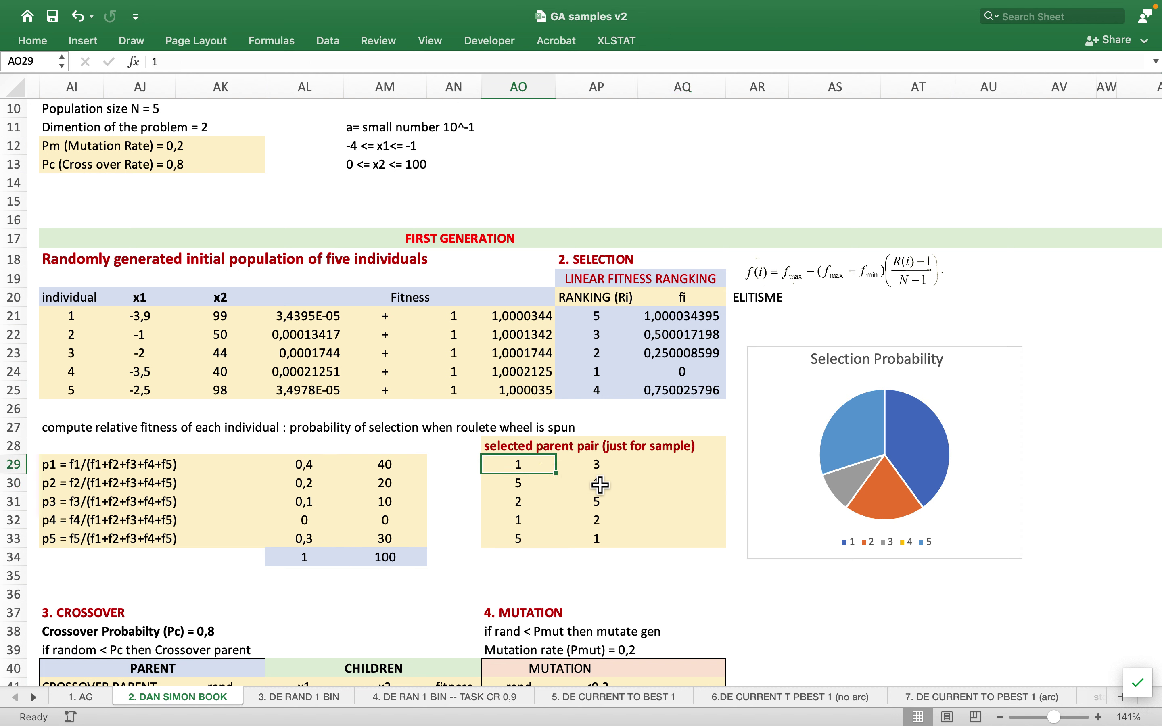
click(393, 468)
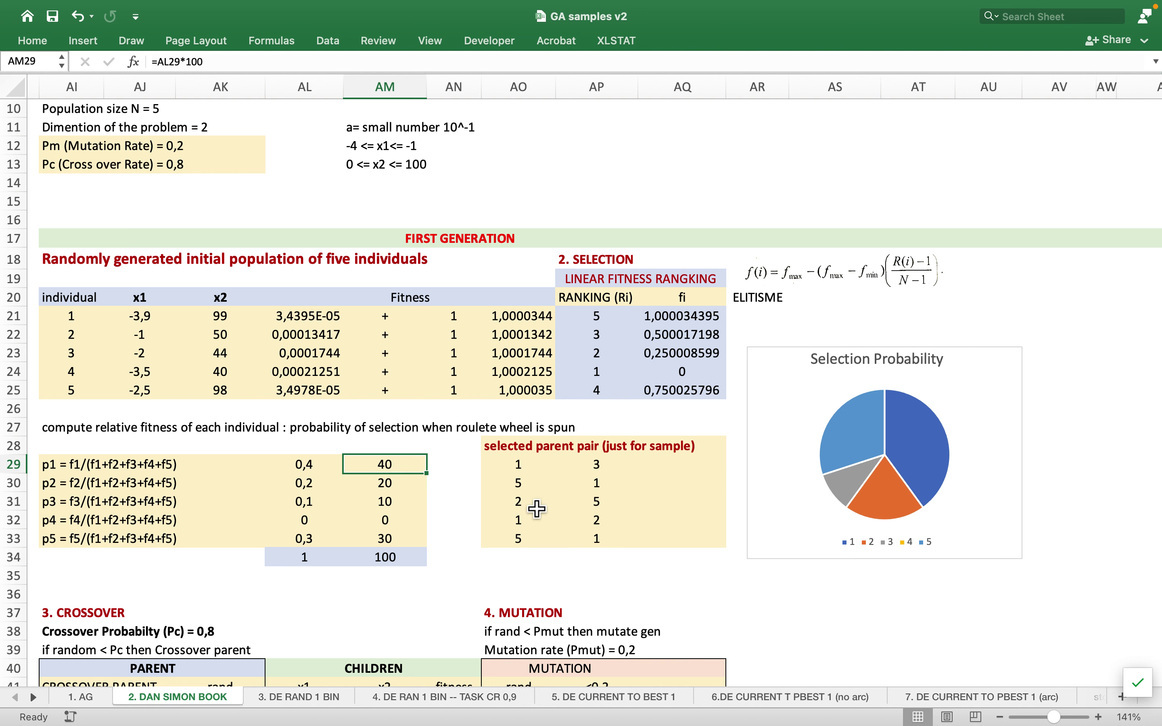
click(530, 472)
click(604, 491)
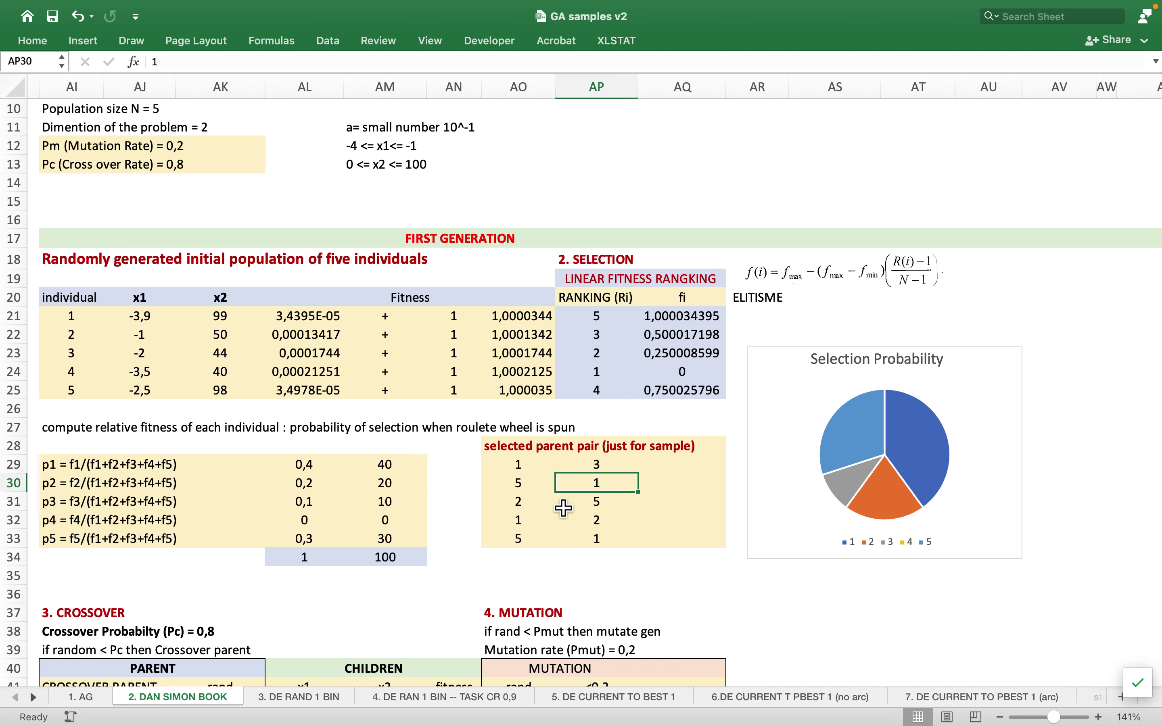
click(531, 522)
click(608, 545)
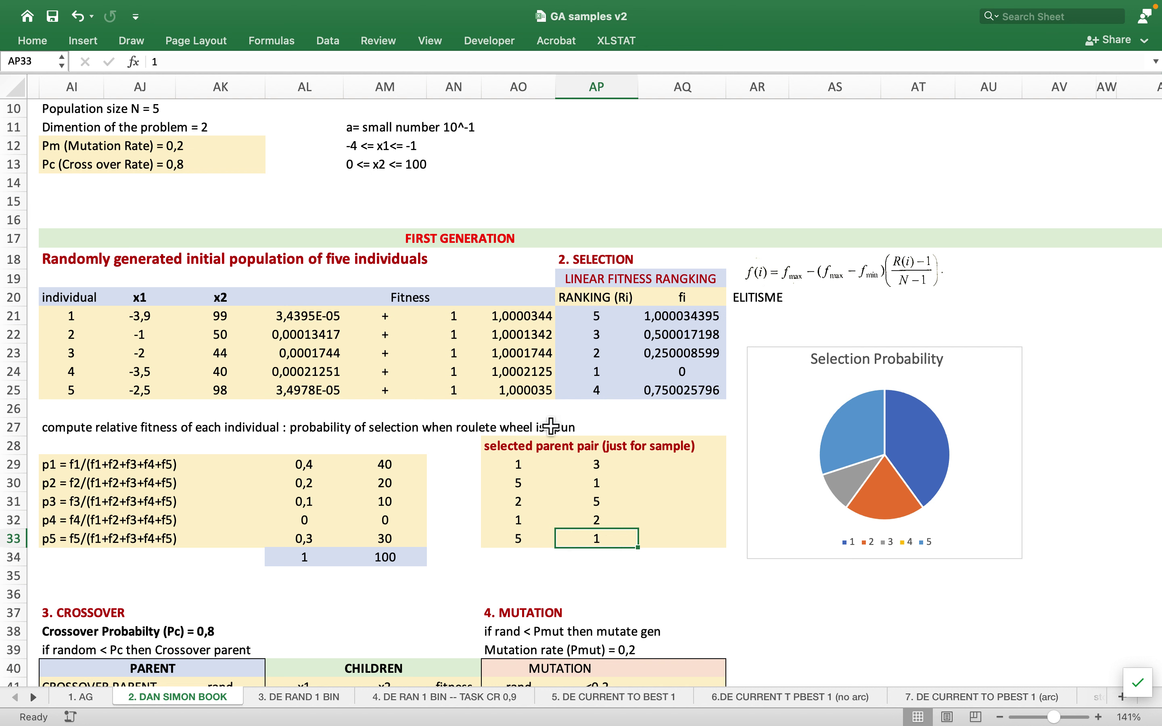
click(388, 490)
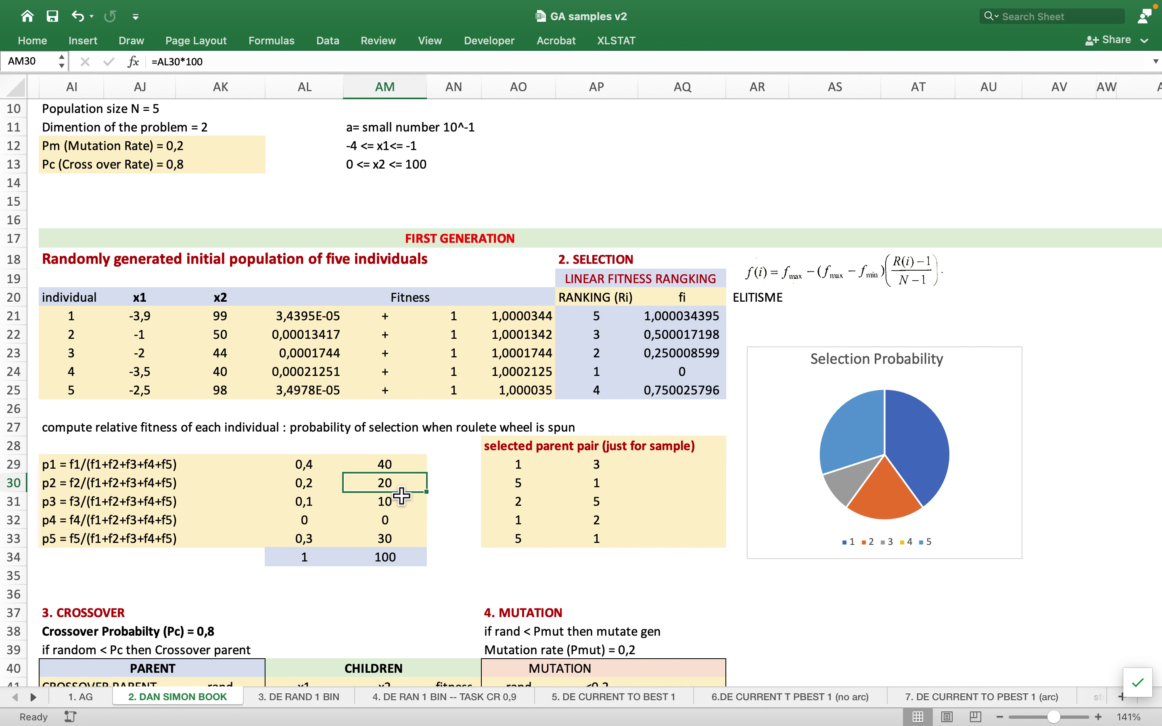
click(519, 505)
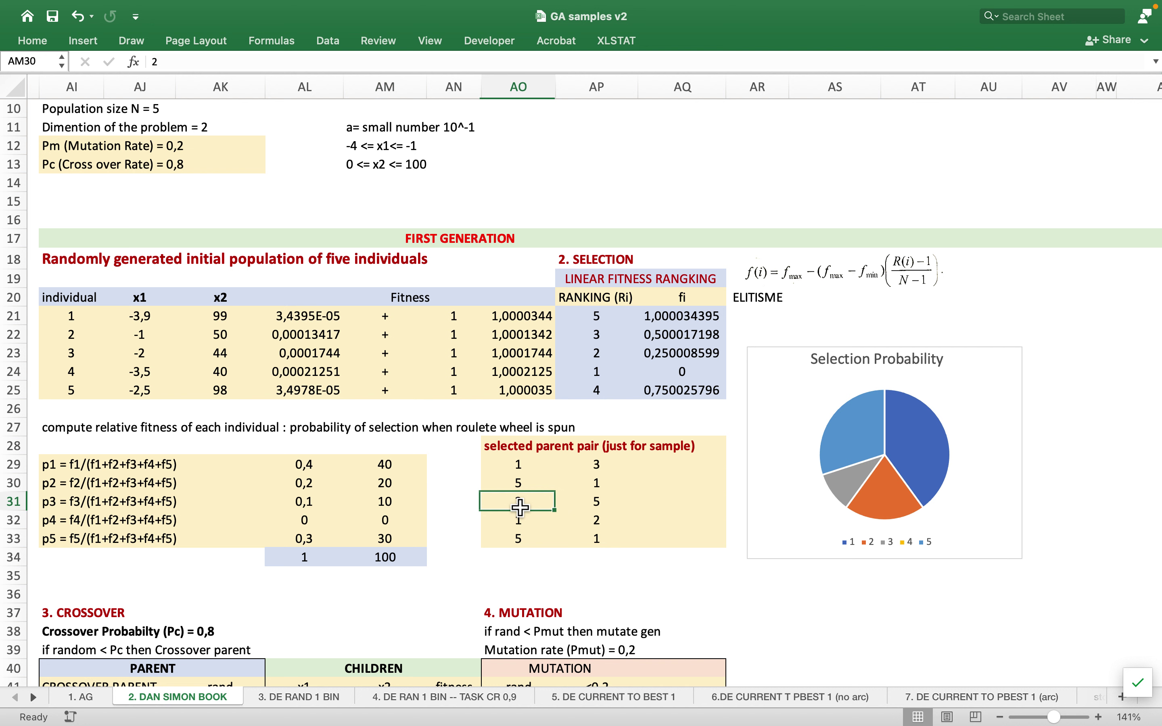
click(595, 527)
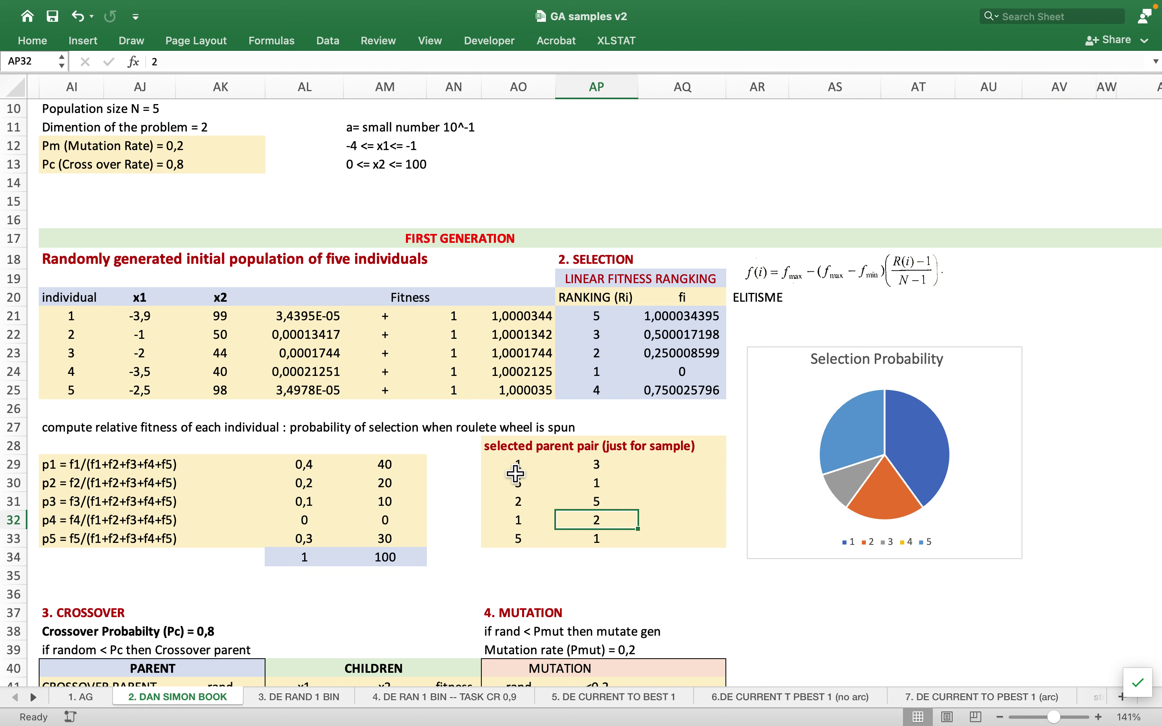
- Review the crossover random numbers in AK42:AK46 and the averaging formula for the first child's x1 in AL42
scroll(593, 471, down, 5)
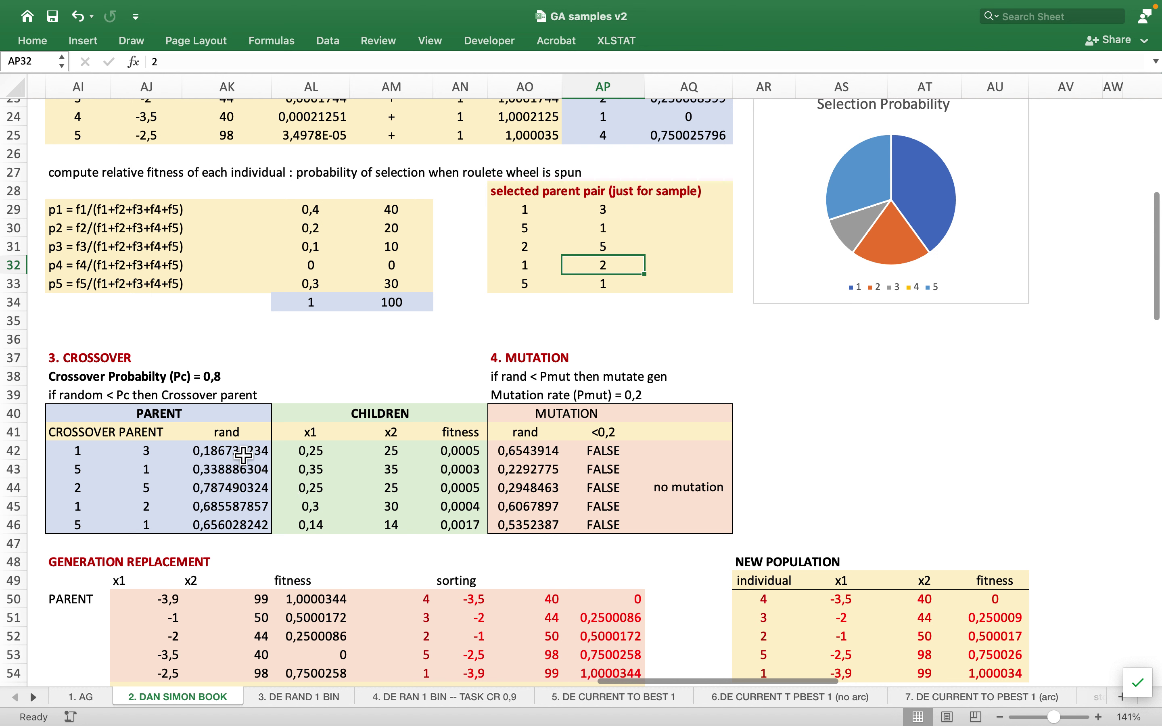
drag(239, 450, 245, 532)
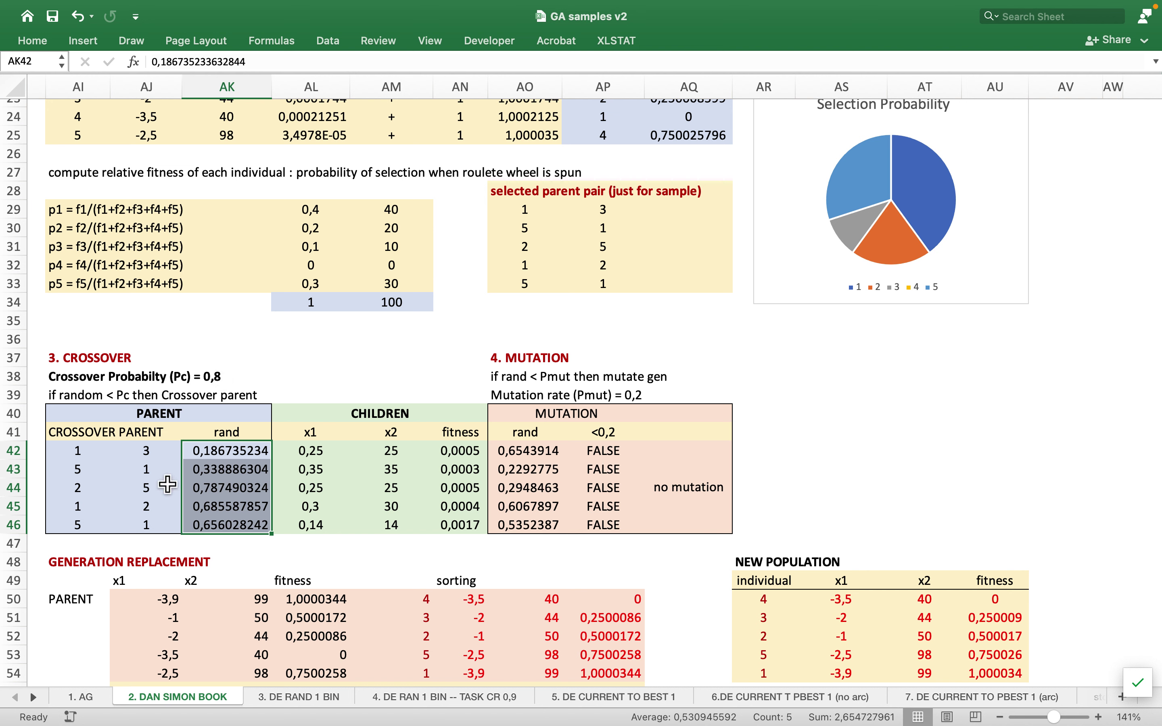
double_click(321, 459)
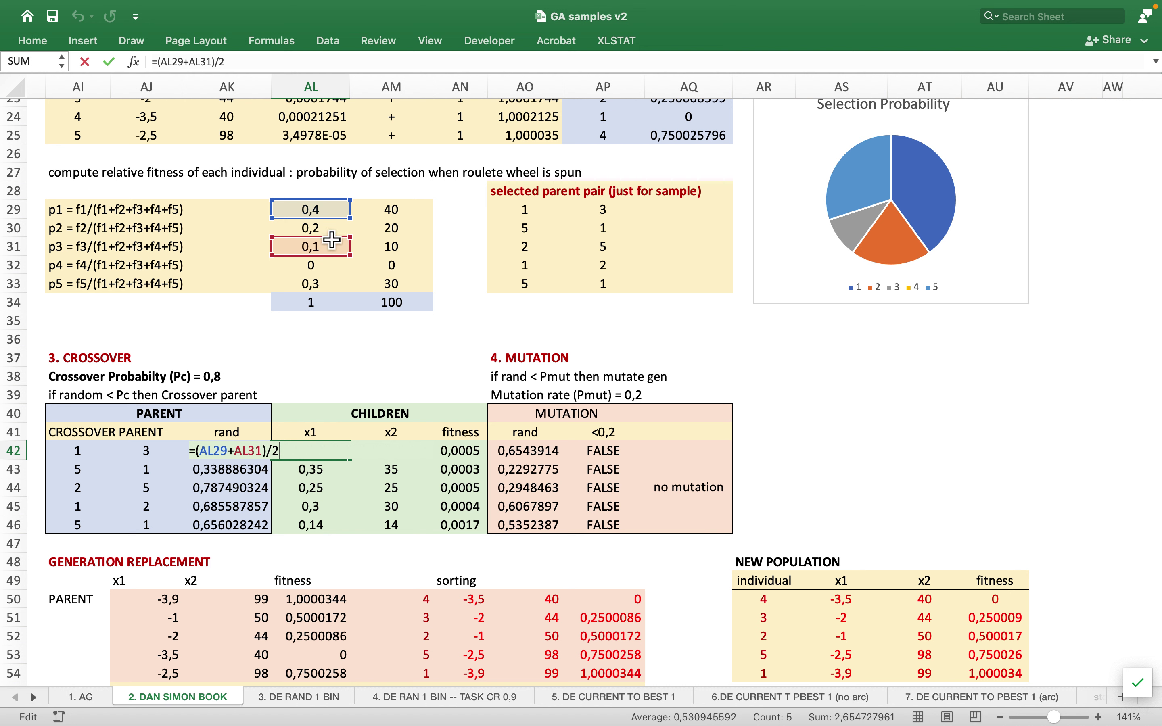
click(299, 468)
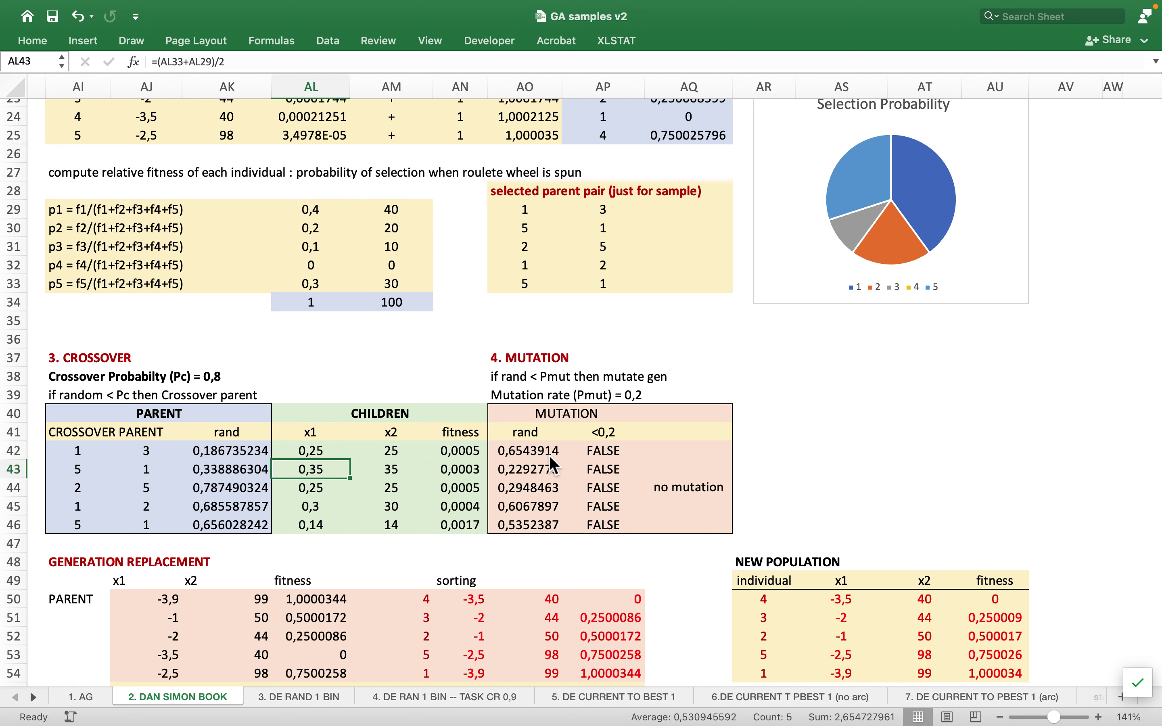
- Highlight the mutation random numbers in AO42:AO46 to compare them with the mutation rate of 0,2
key(Right)
key(Right)
key(Right)
key(Up)
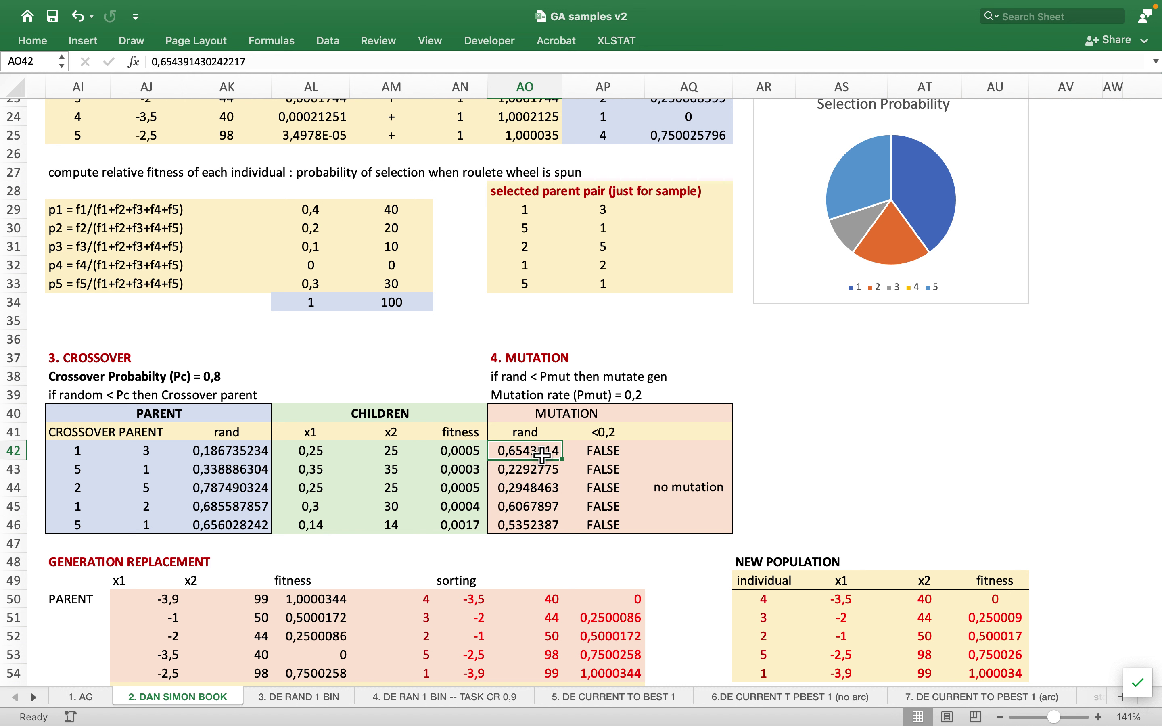
drag(541, 454, 541, 528)
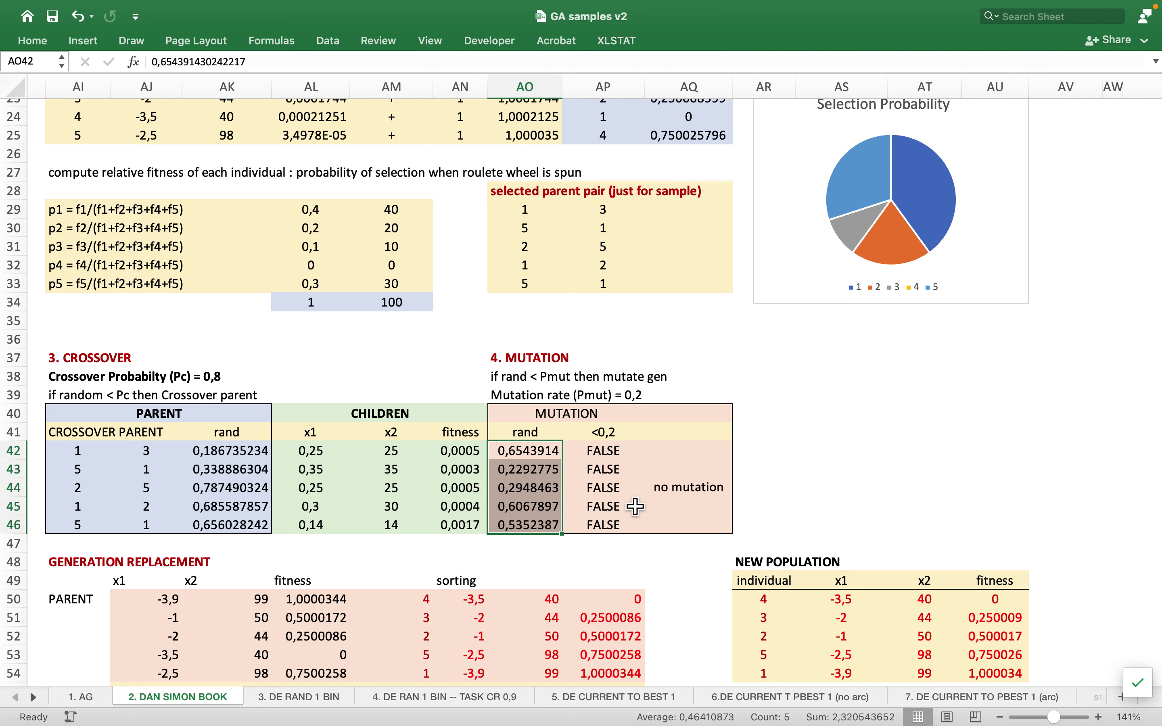
- Review the Generation Replacement table by highlighting its parent rows, its children rows AJ55:AP59 and its mutation area in turn
scroll(634, 480, down, 5)
scroll(635, 507, down, 1)
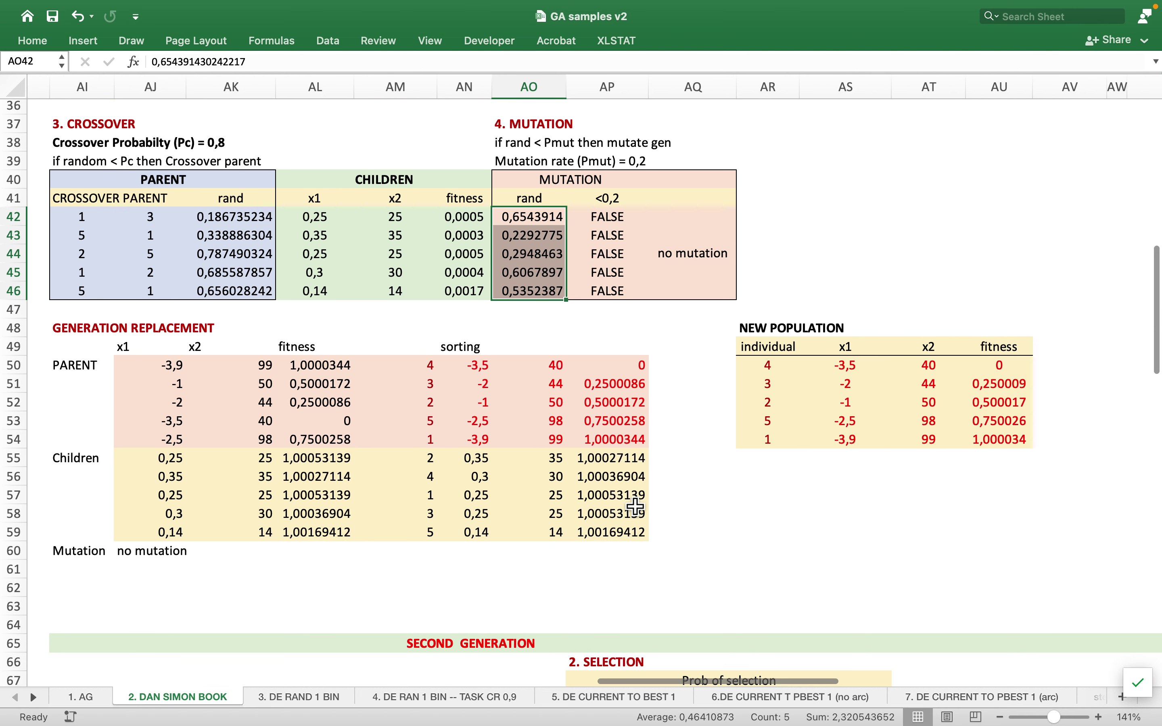
scroll(225, 485, up, 3)
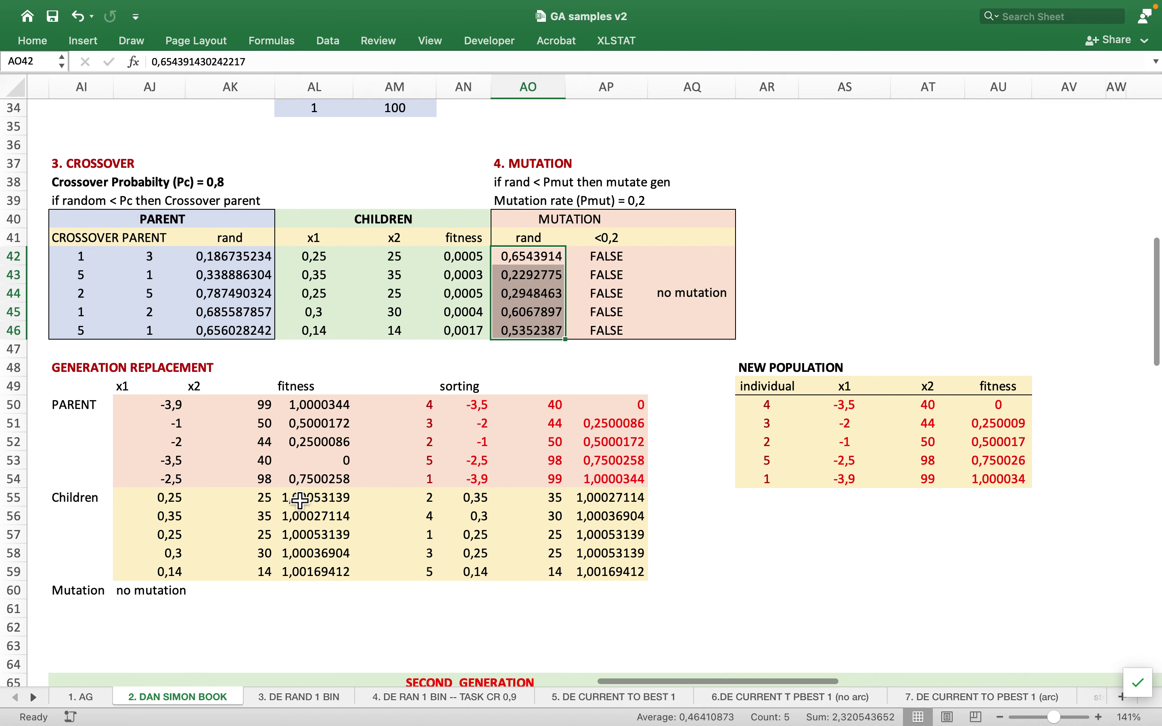
drag(173, 419, 624, 493)
drag(170, 511, 607, 585)
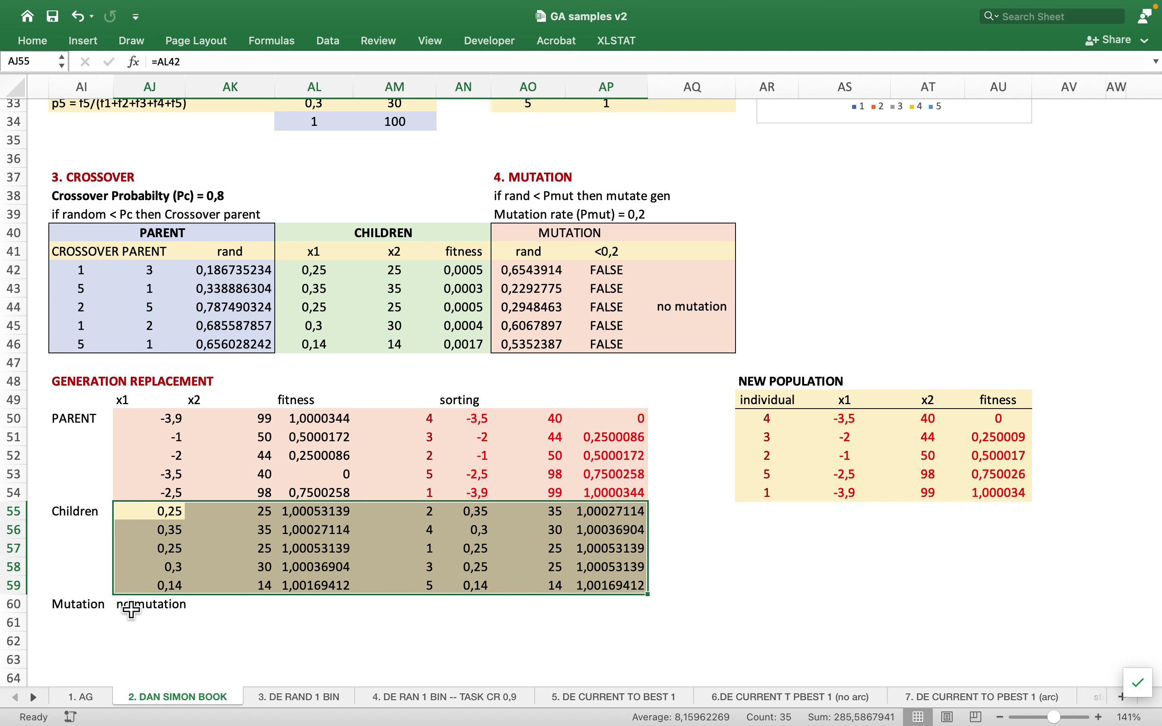
drag(144, 604, 605, 671)
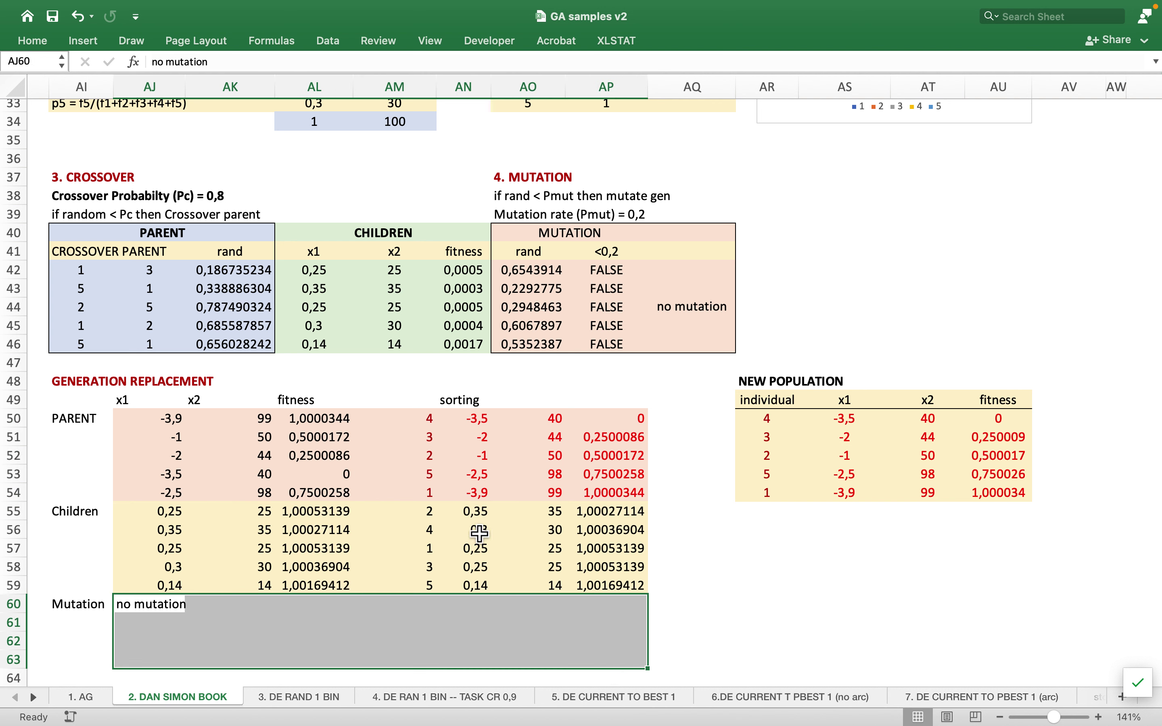
- Compare the sorted parent fitness values in AP50:AP54 with the New Population table AR50:AU54
click(589, 443)
drag(606, 418, 621, 508)
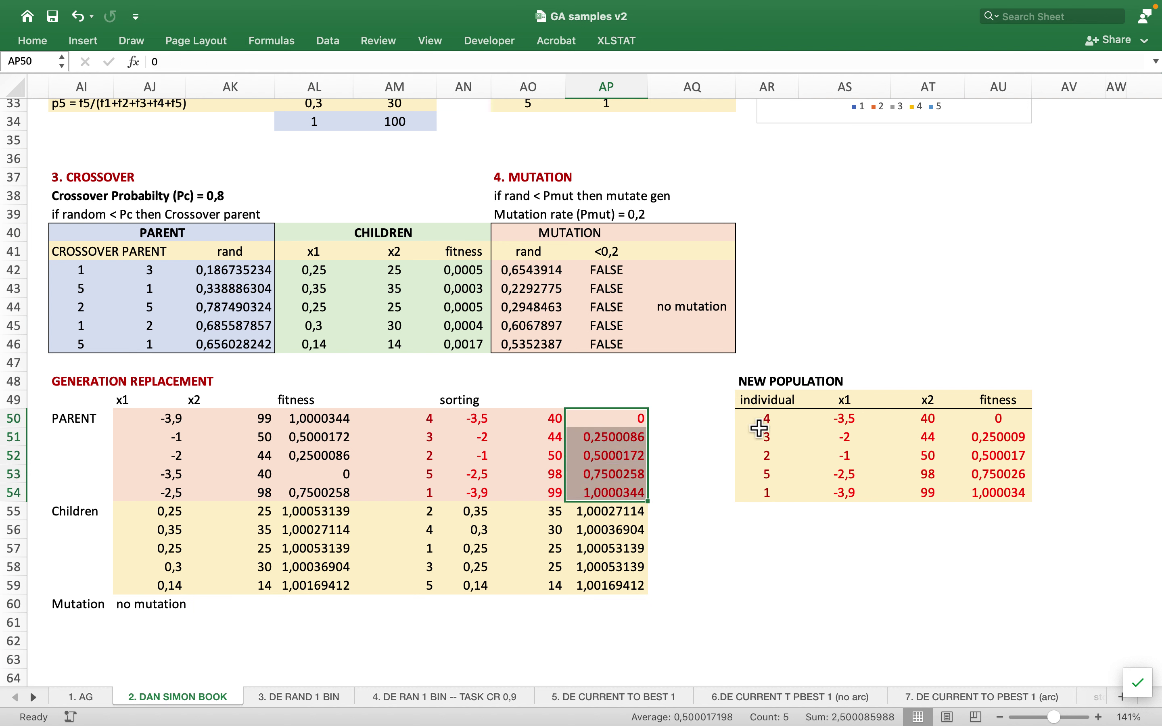
click(770, 421)
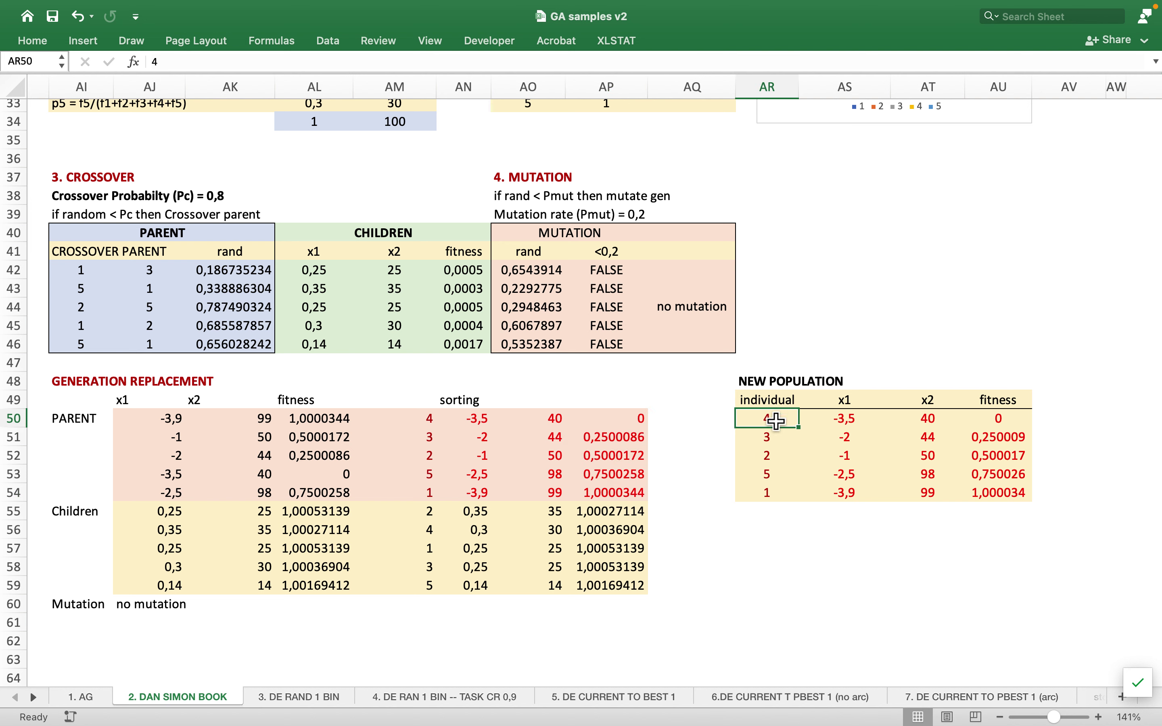
drag(783, 423, 1017, 497)
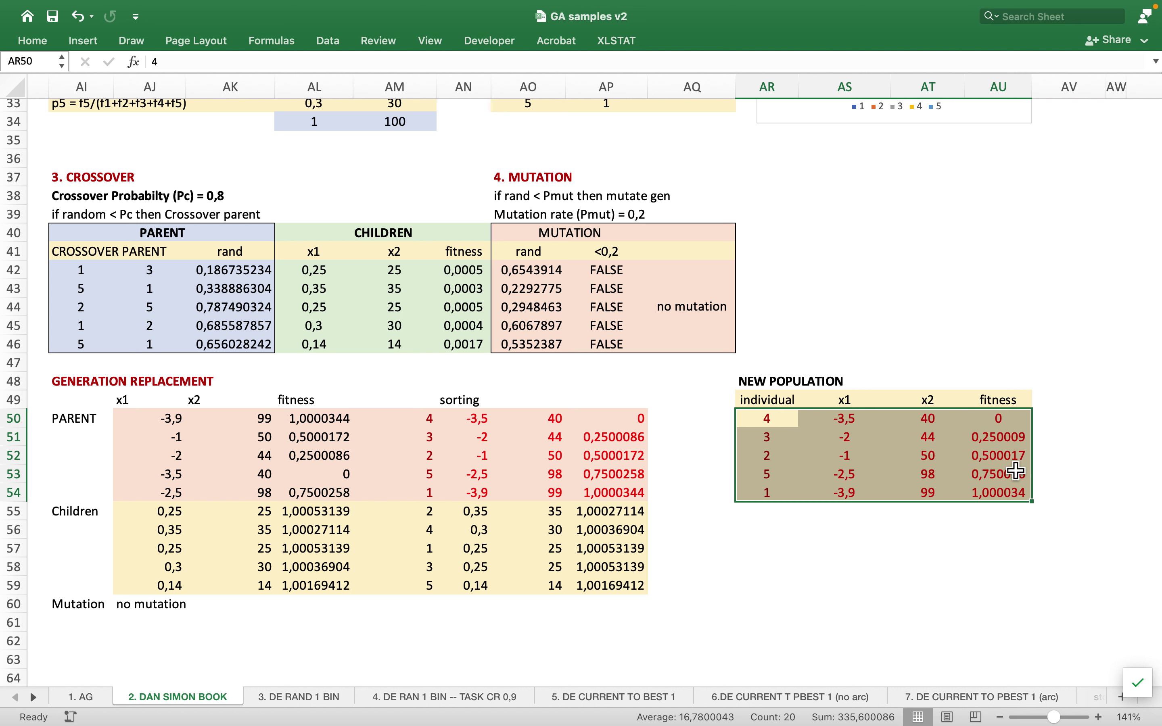
- Examine the Second Generation section, including its starting population and the linear fitness ranking selection table in rows 65 to 75
scroll(1010, 478, down, 10)
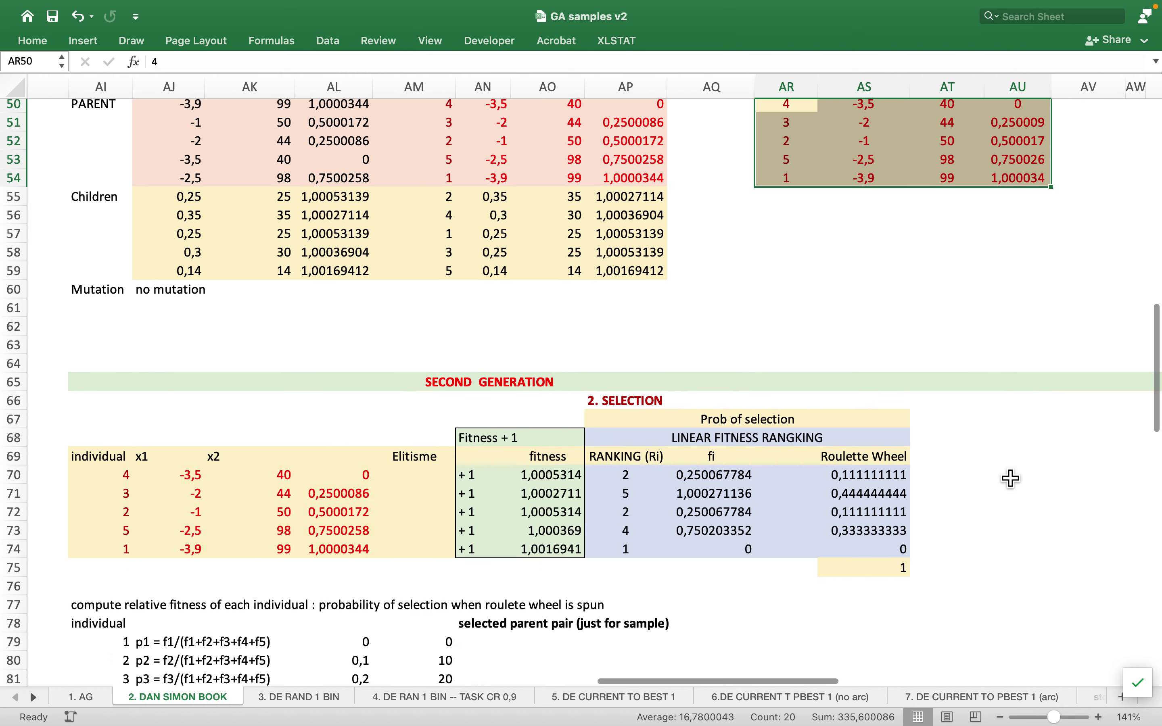
scroll(346, 522, up, 2)
scroll(345, 523, right, 1)
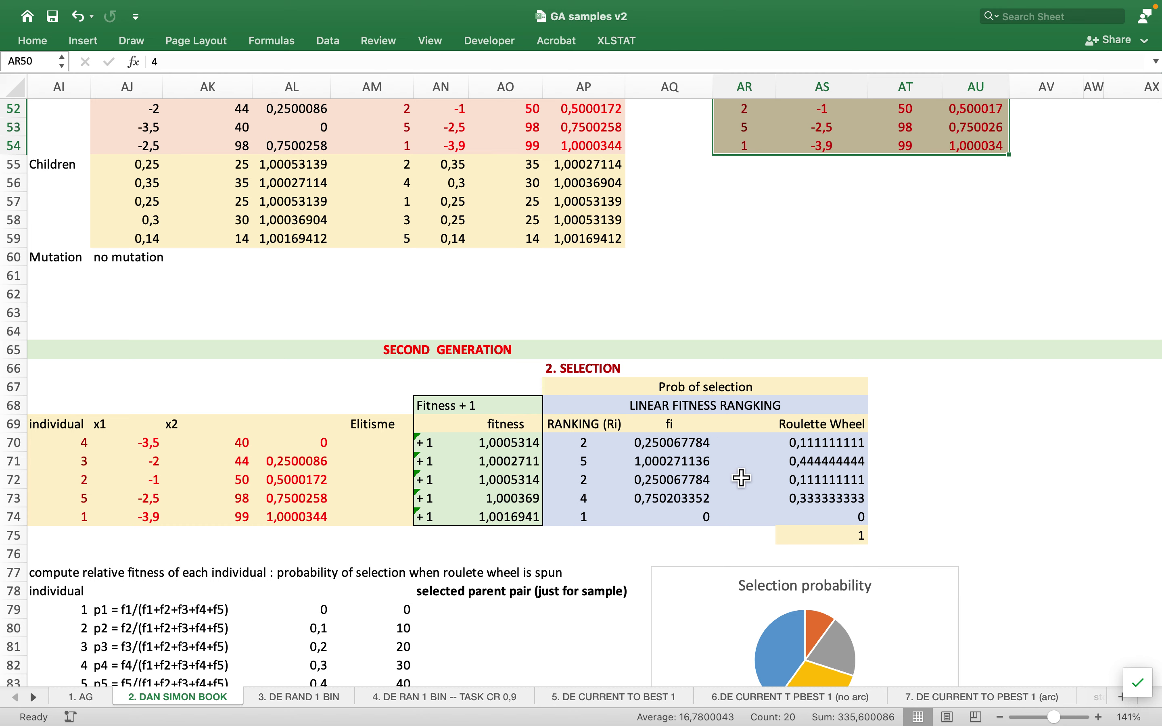
- Review the first generation tables back up to the Inisialization section with the objective function, fitness formula, population size and Pm and Pc rates
scroll(743, 481, up, 5)
scroll(743, 480, left, 1)
scroll(742, 477, up, 8)
scroll(742, 477, left, 1)
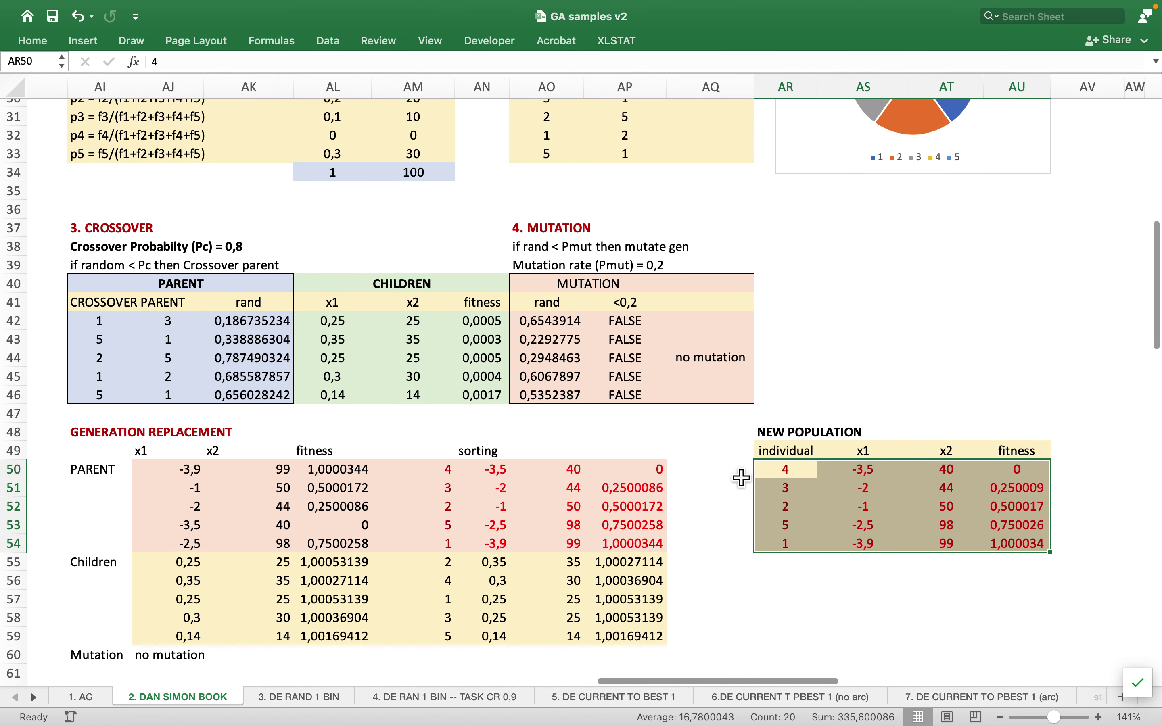
scroll(742, 477, up, 3)
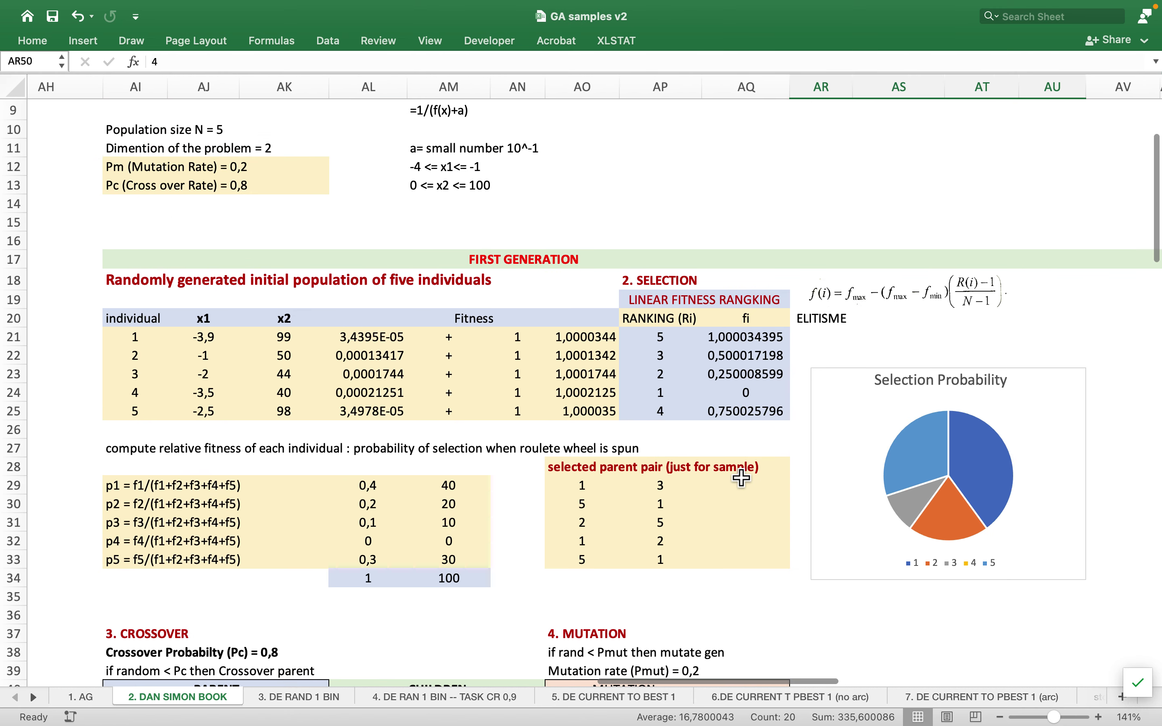
scroll(742, 477, up, 4)
scroll(741, 477, right, 1)
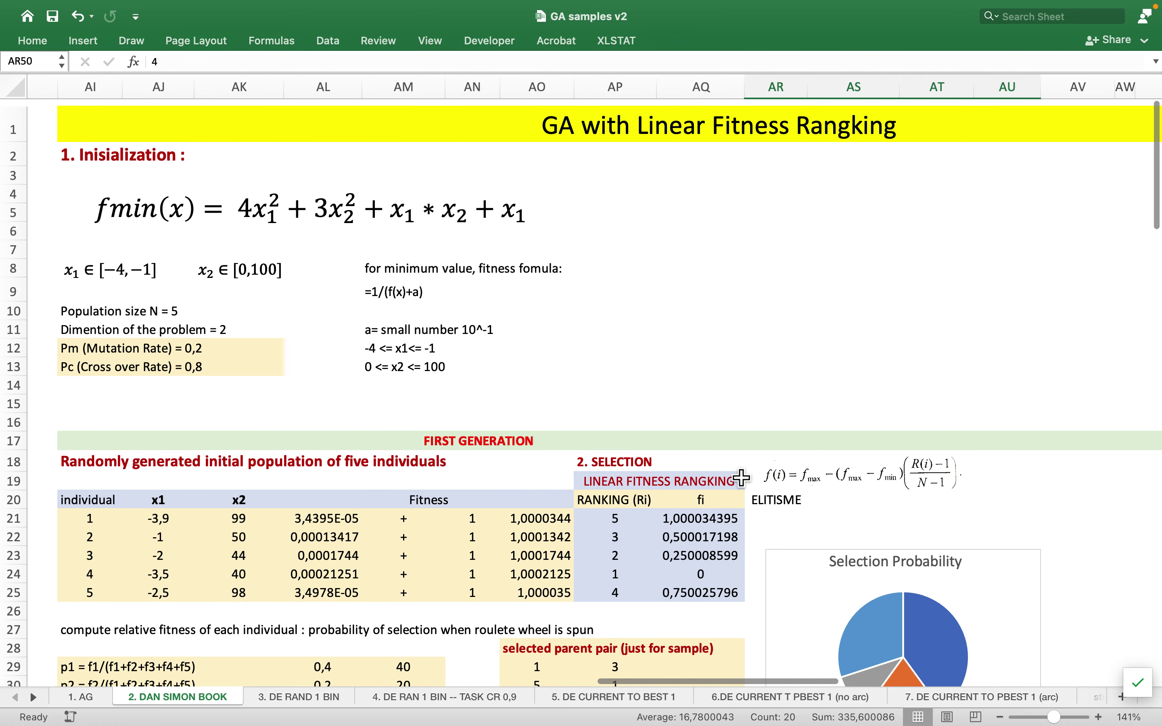
scroll(741, 478, right, 1)
scroll(741, 478, down, 1)
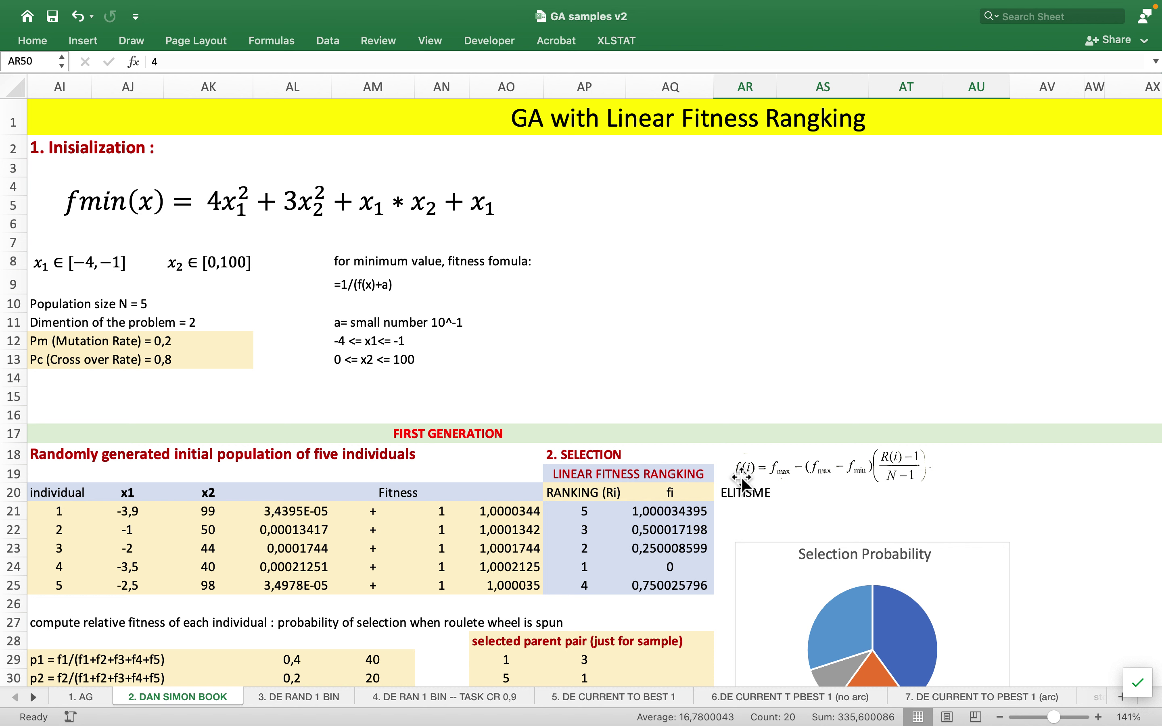
- Switch to the slide show and step backwards through the topic list animations on the "A SIMPLE BINARY GENETIC ALGORITM (GA)" slide
key(super+Tab)
key(Left)
key(Left)
key(Left)
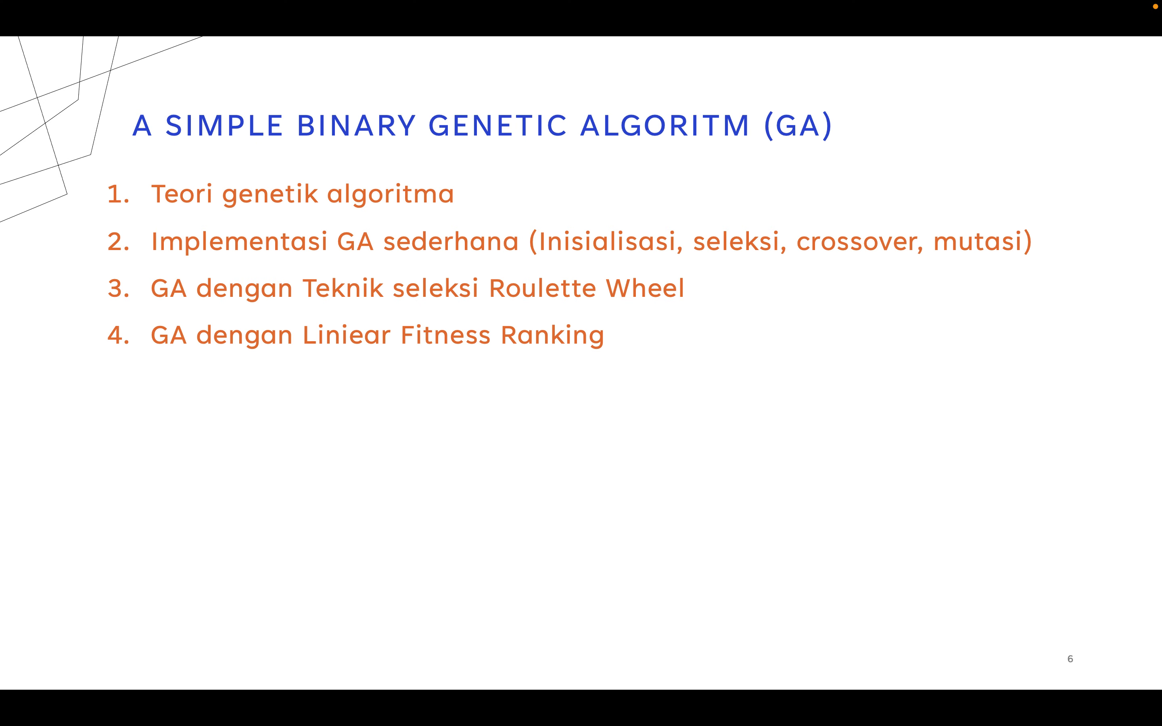
key(Left)
key(Left)
key(Left)
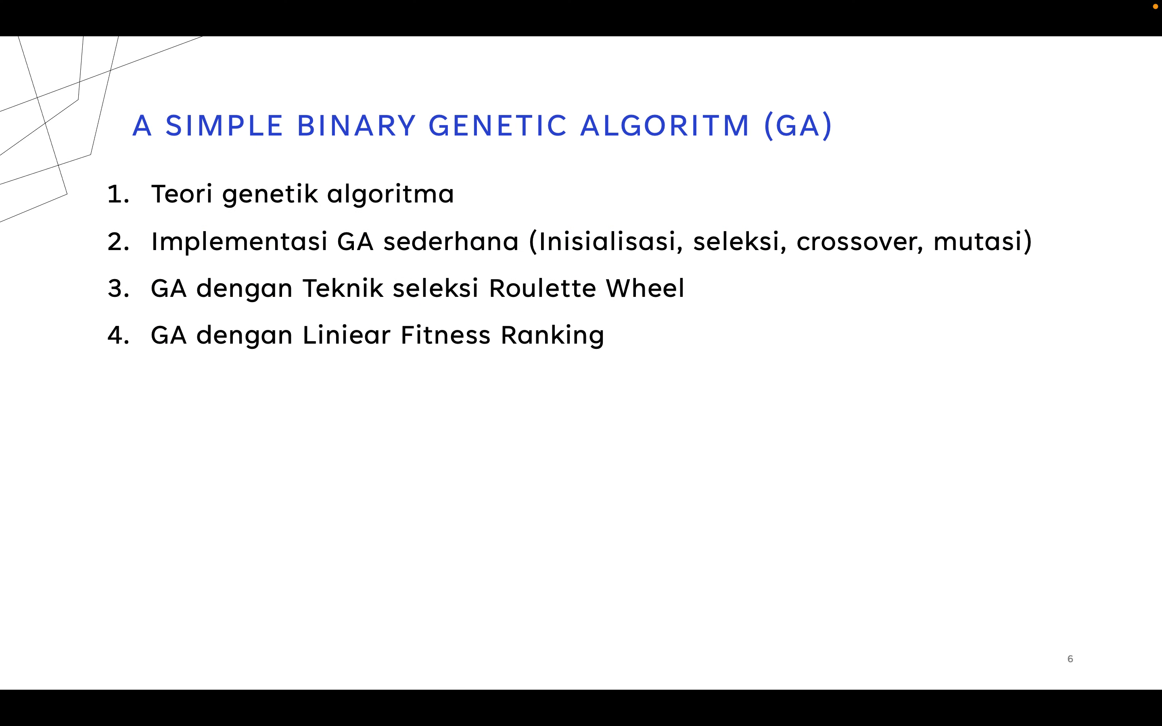